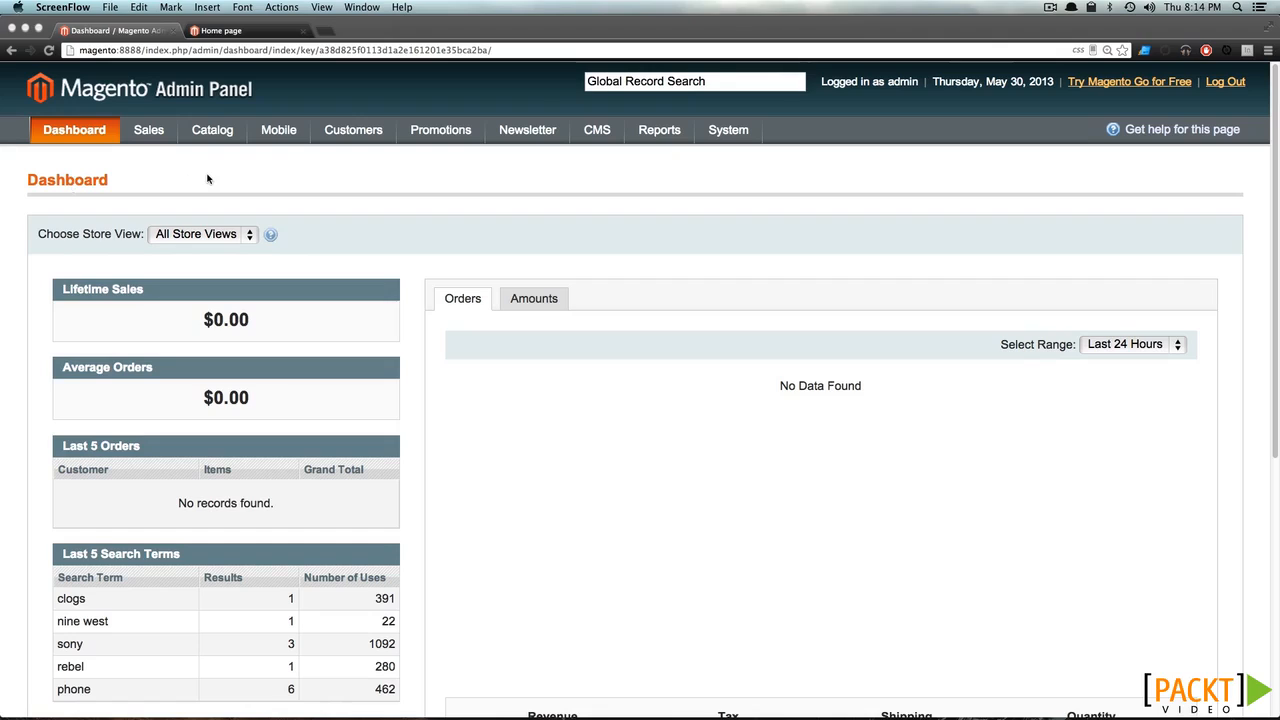
Export the store's existing tax rates to a CSV file from the tax rate import/export page.
click(207, 177)
mouse_move(222, 133)
mouse_move(168, 127)
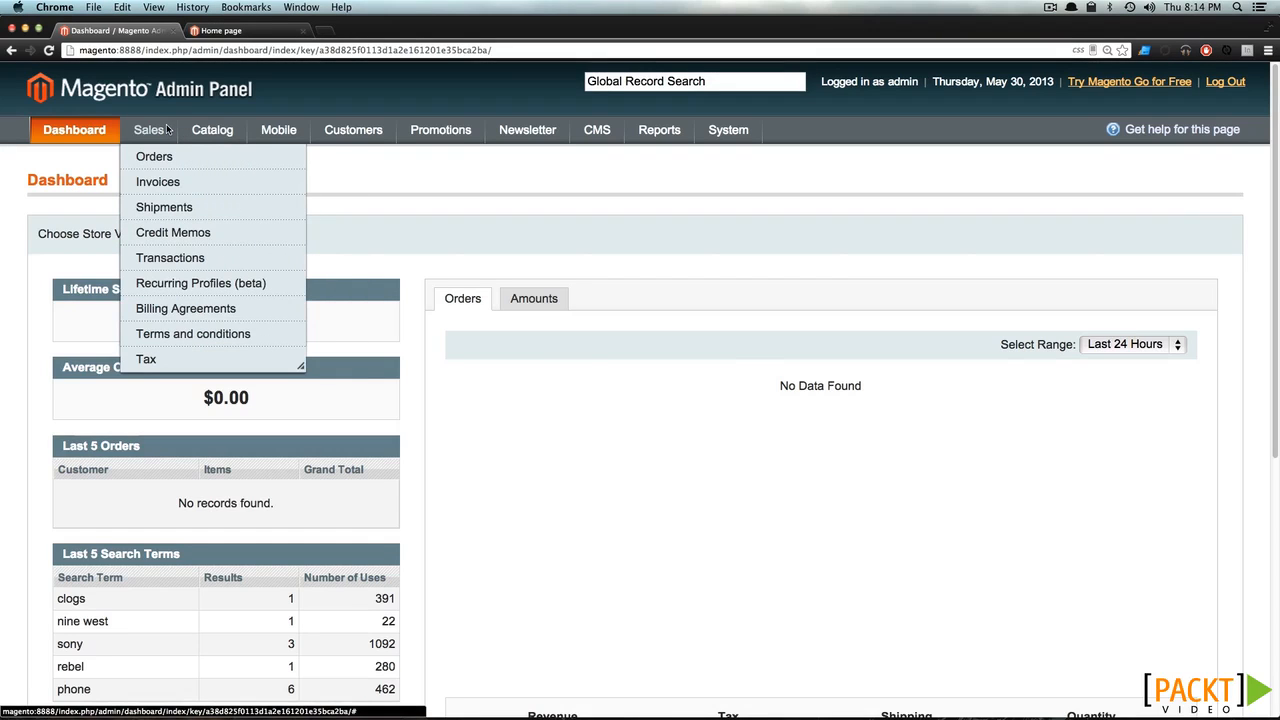
mouse_move(184, 359)
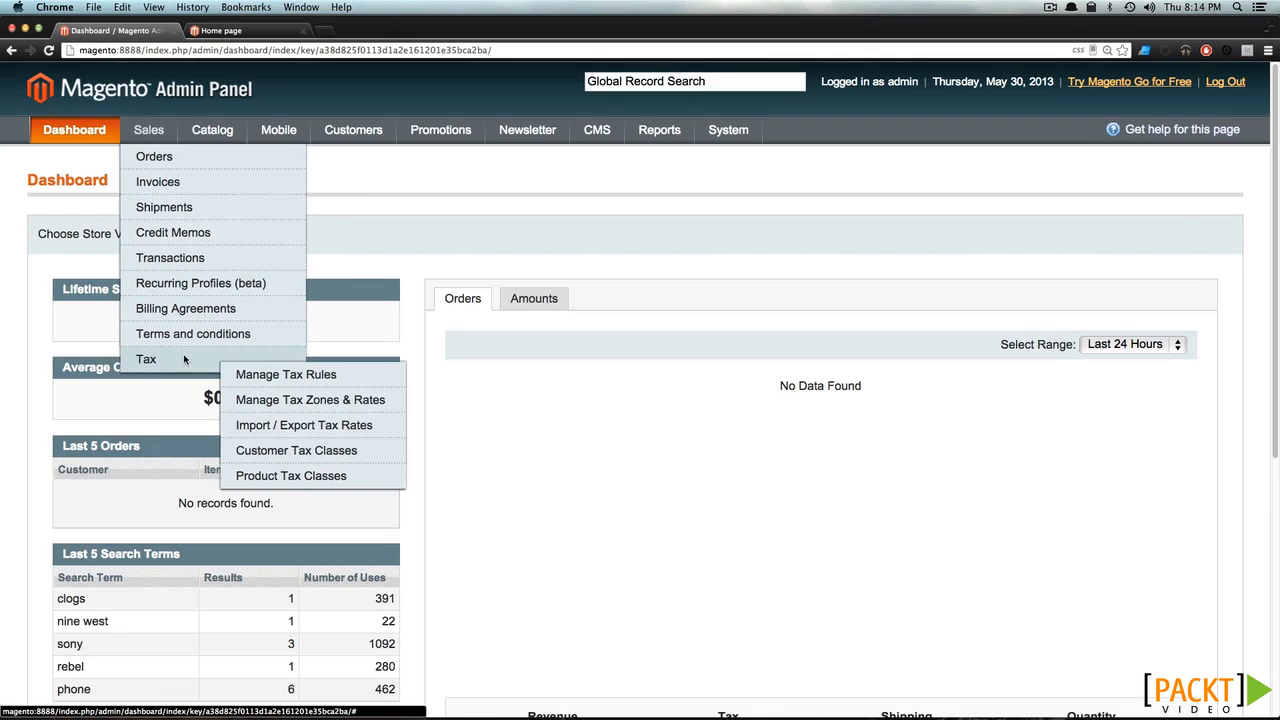
click(284, 427)
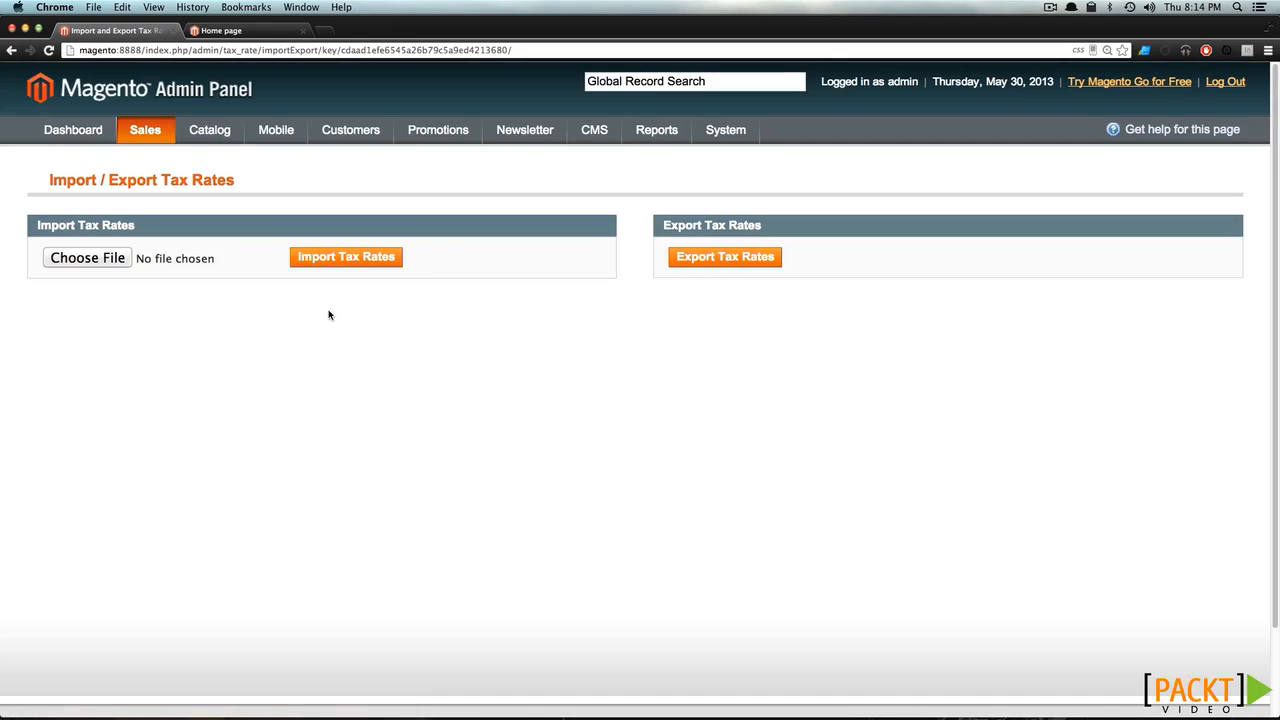
click(745, 258)
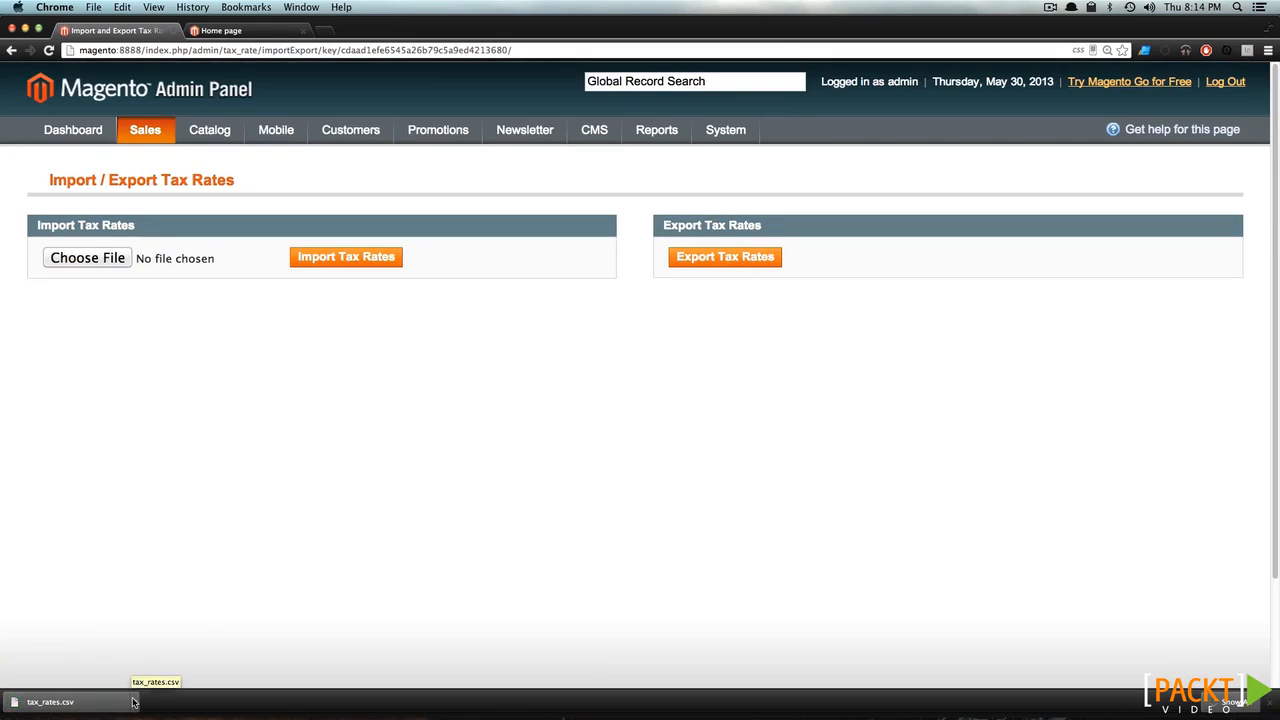
Preview the exported tax_rates.csv file in Finder to examine its column layout, and close the preview.
click(135, 702)
click(180, 683)
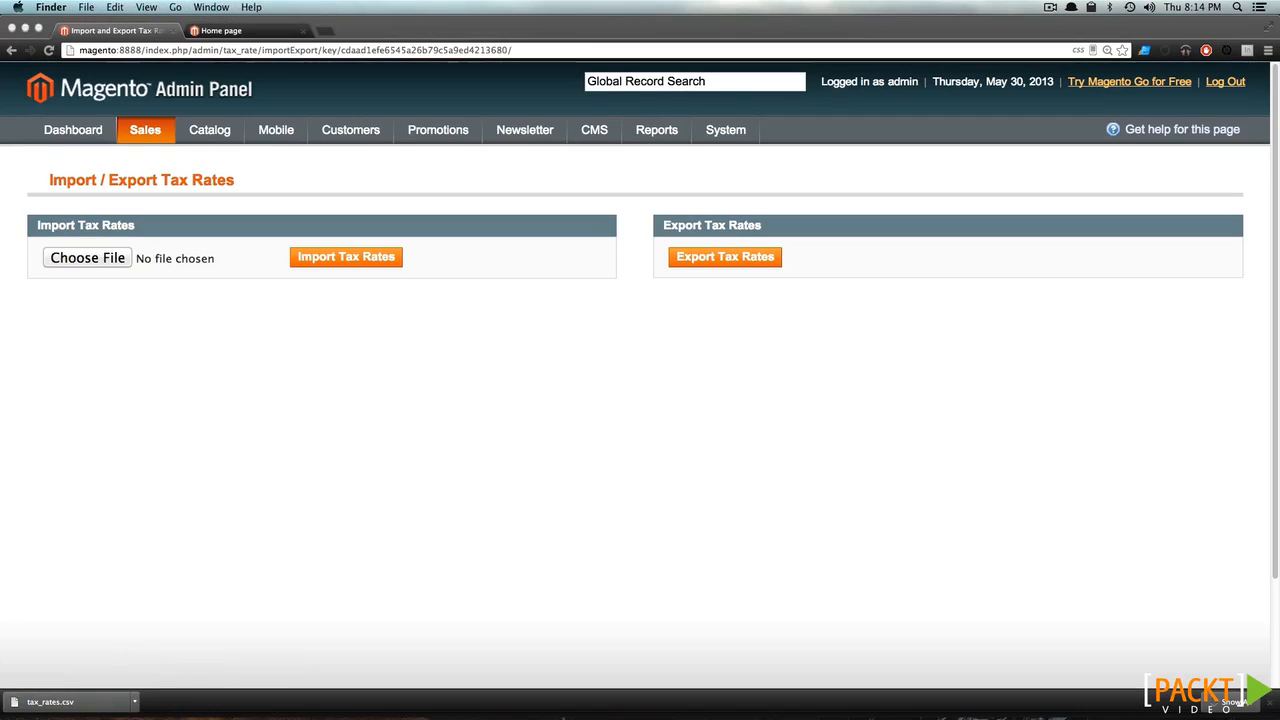
key(space)
drag(595, 190, 472, 212)
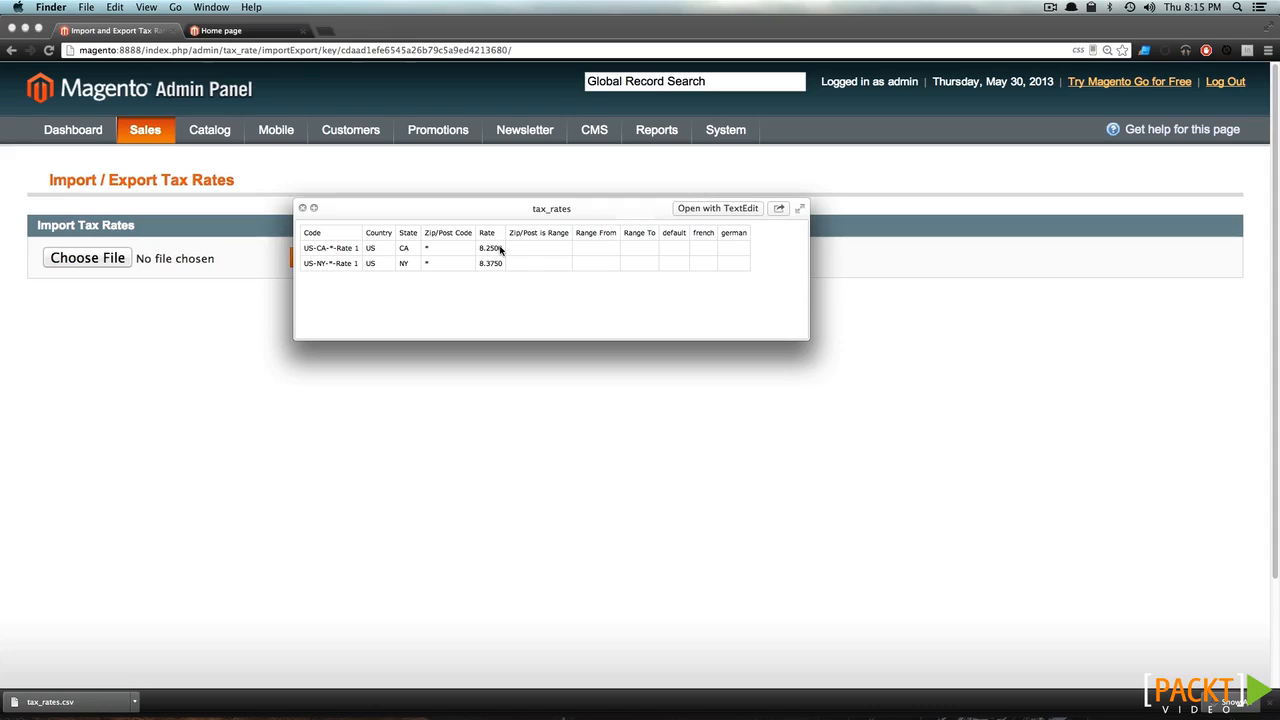
key(space)
click(517, 209)
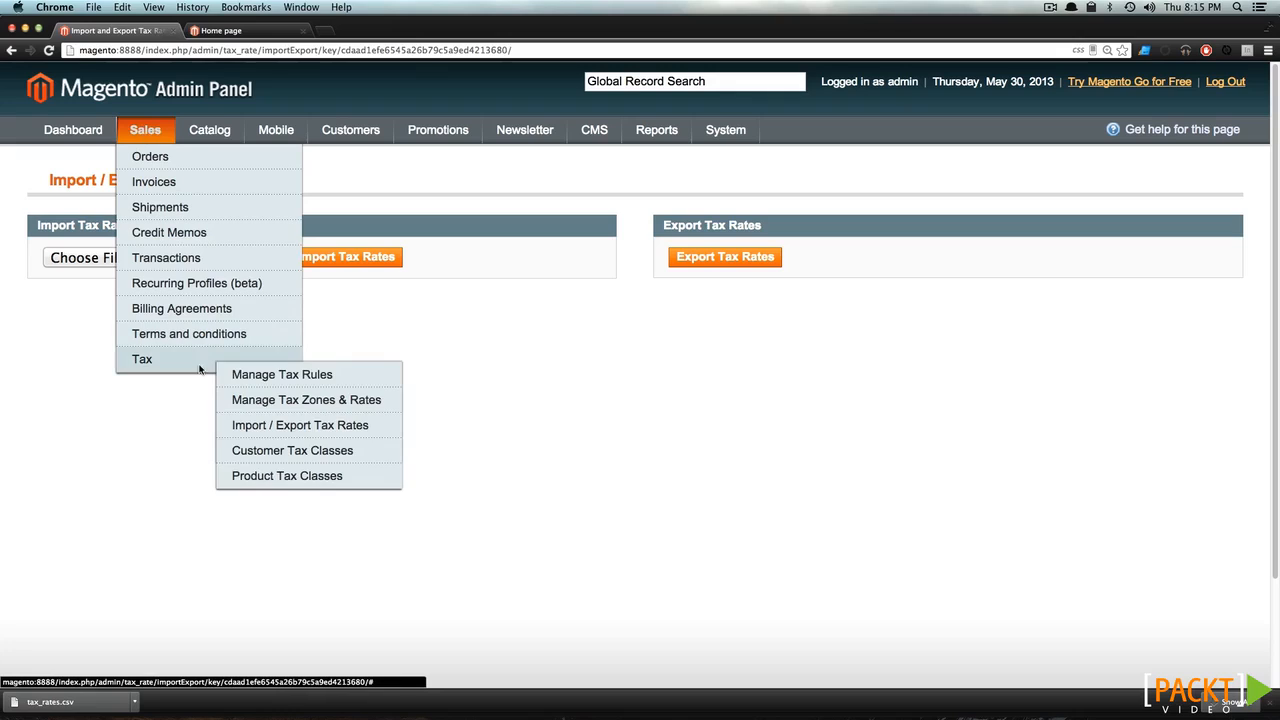
Start a new tax rate with the identifier Michigan and the state set to Michigan.
click(297, 408)
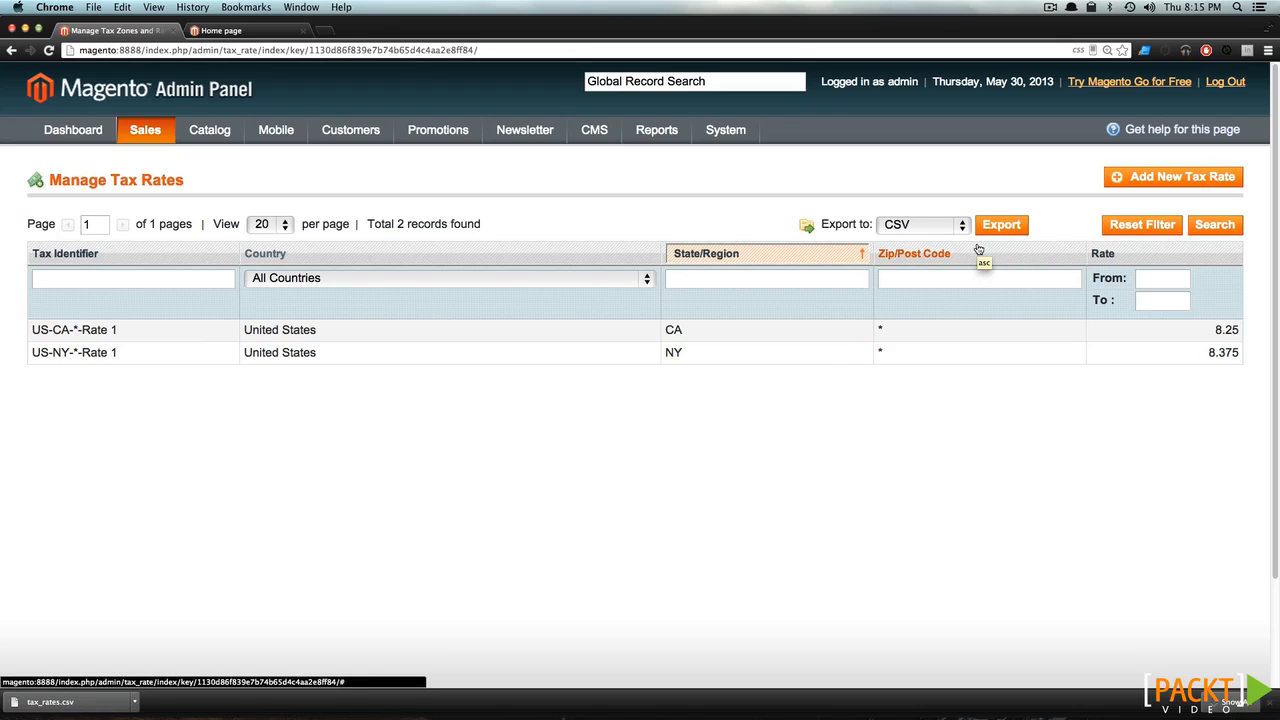
click(1195, 175)
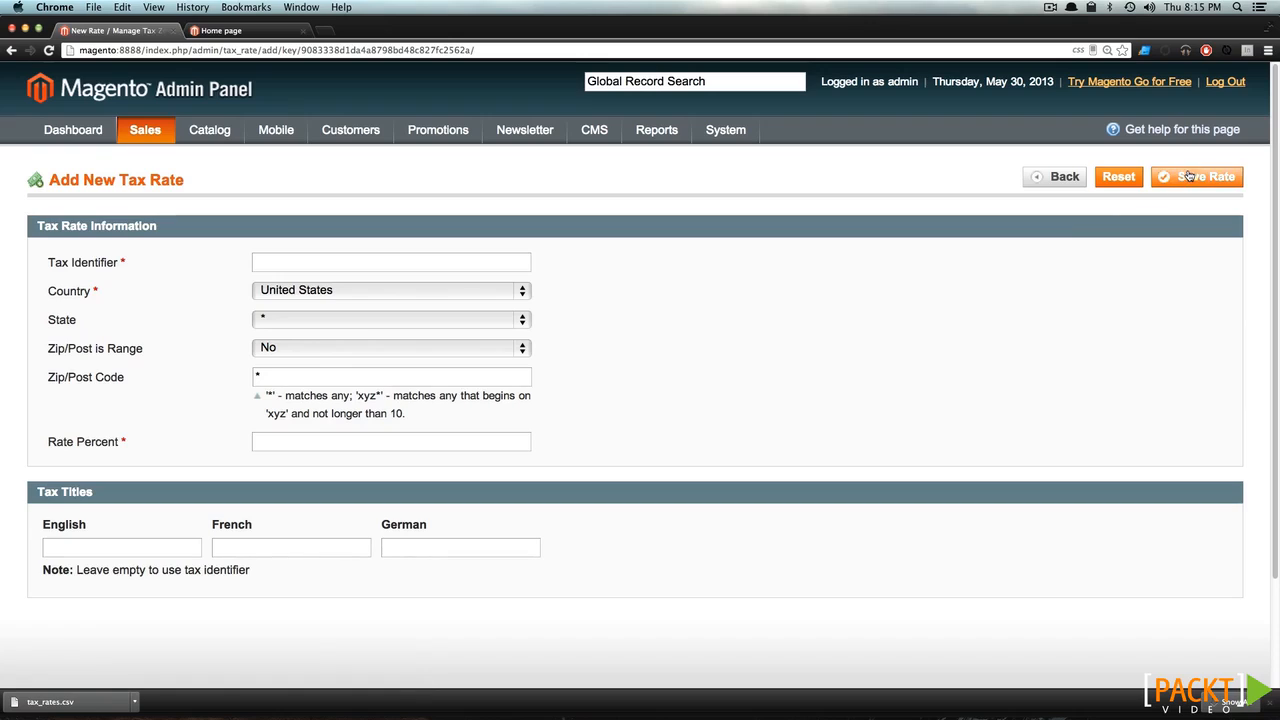
click(296, 263)
text(Michigan)
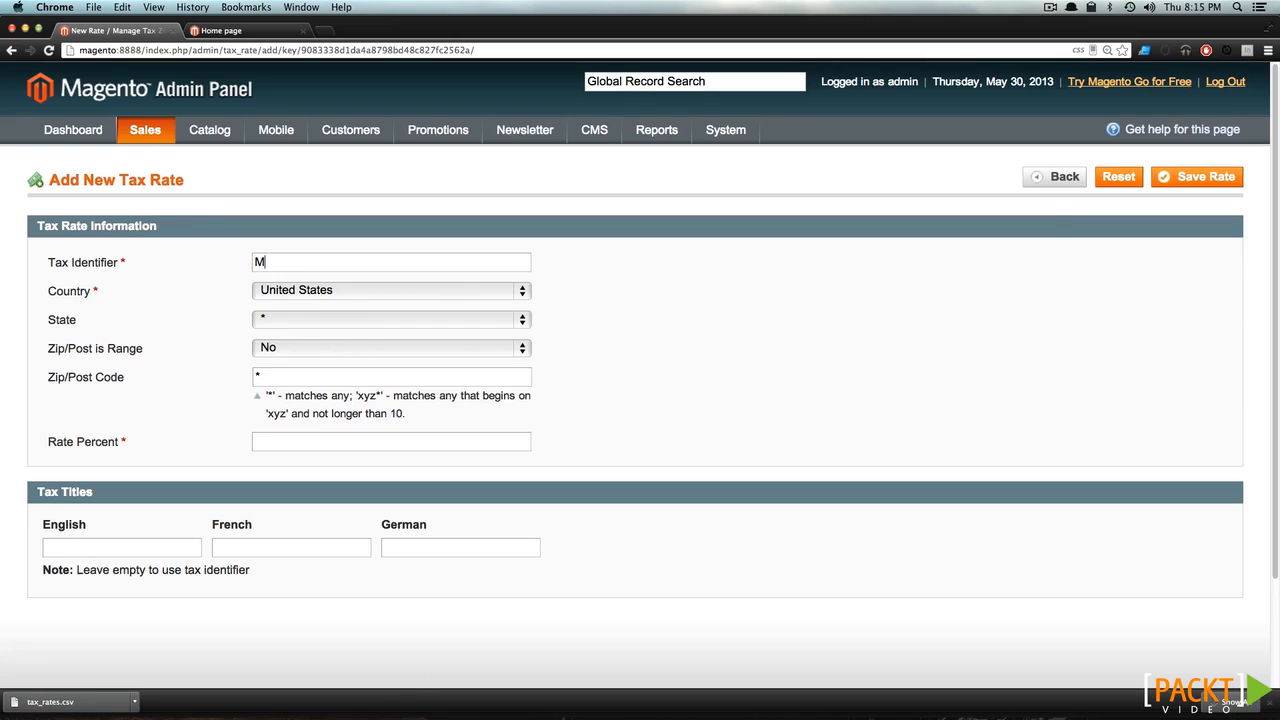
click(434, 319)
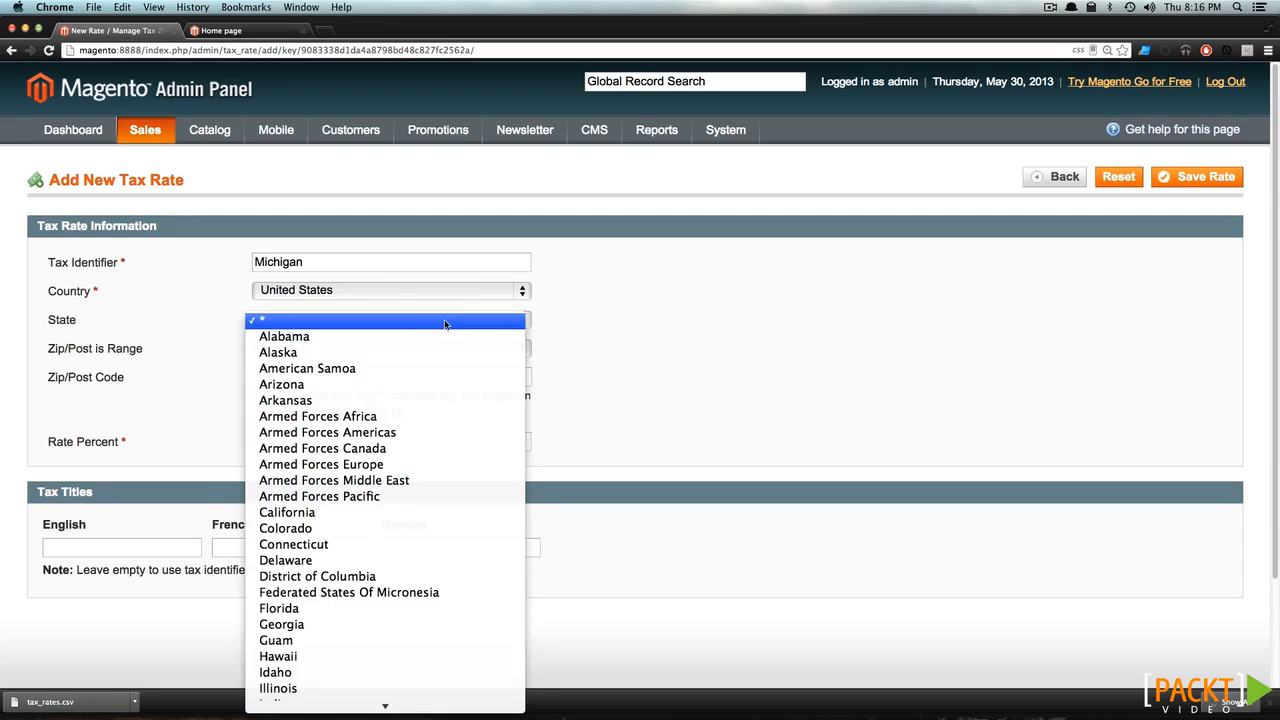
scroll(447, 382, down, 5)
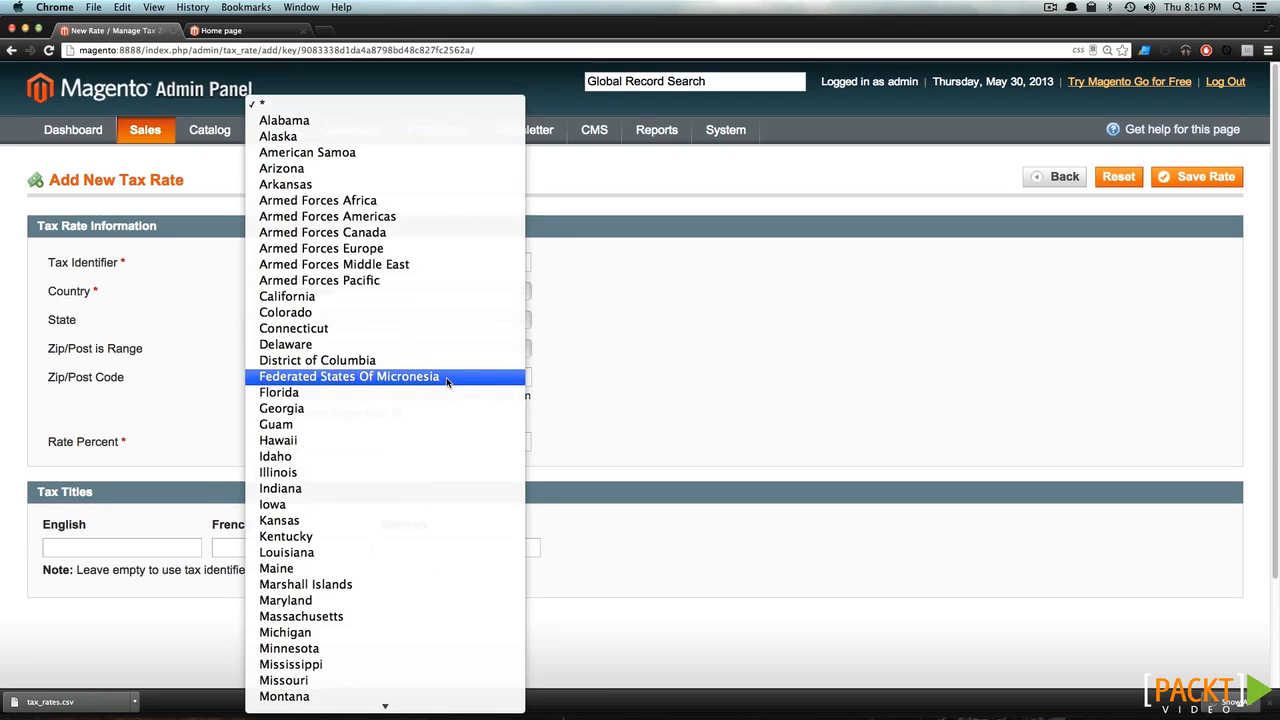
click(366, 634)
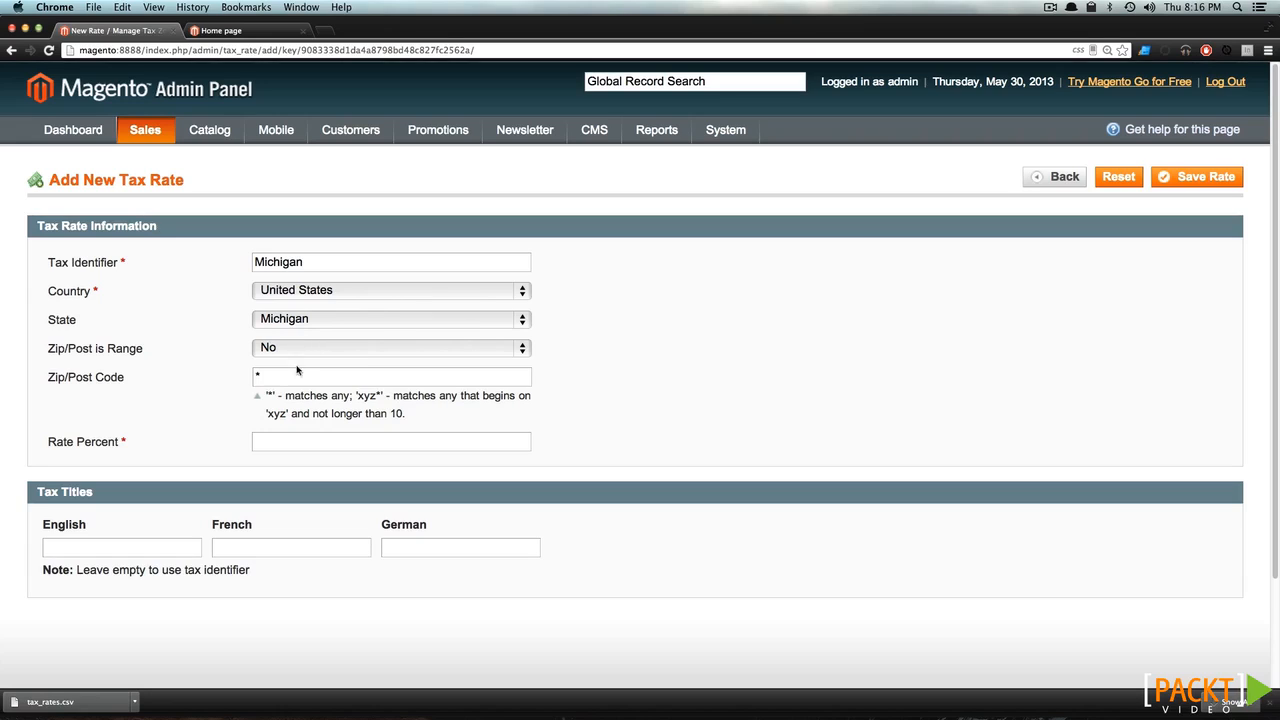
Set the Michigan tax rate's percentage to 6 and save the rate.
drag(280, 375, 235, 374)
click(370, 376)
click(328, 440)
text(6)
click(174, 555)
click(296, 550)
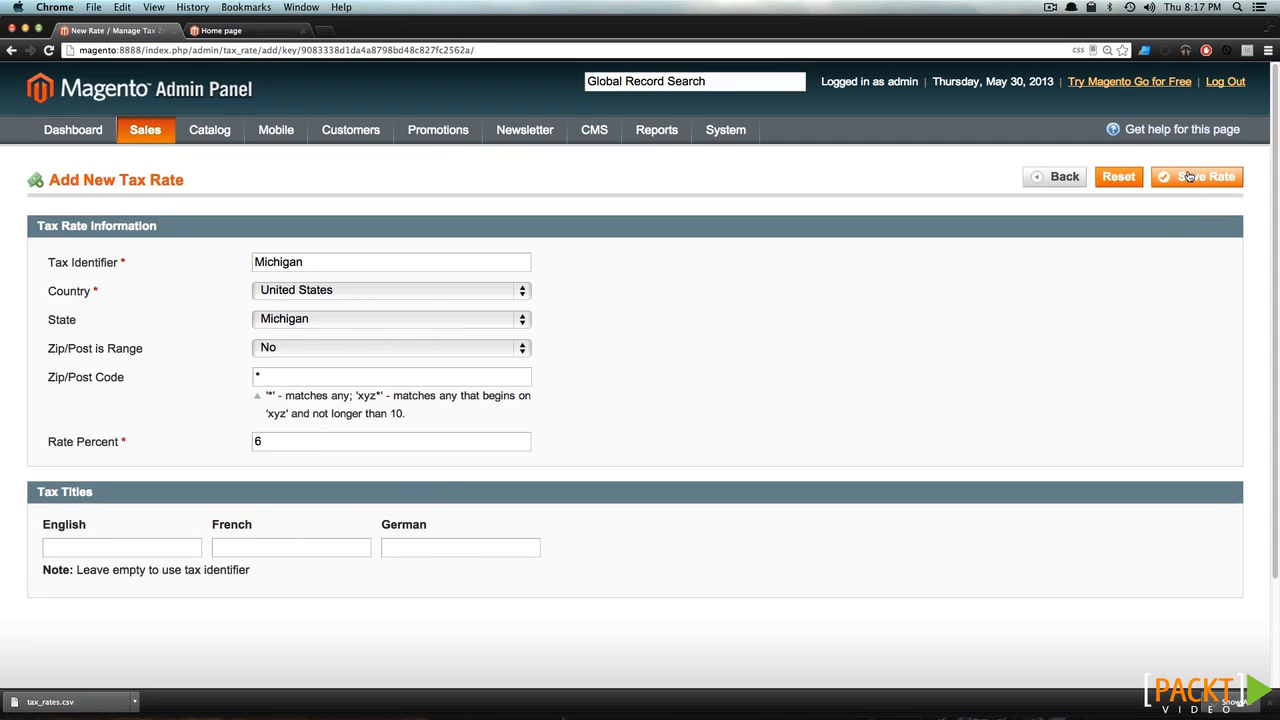
click(1189, 177)
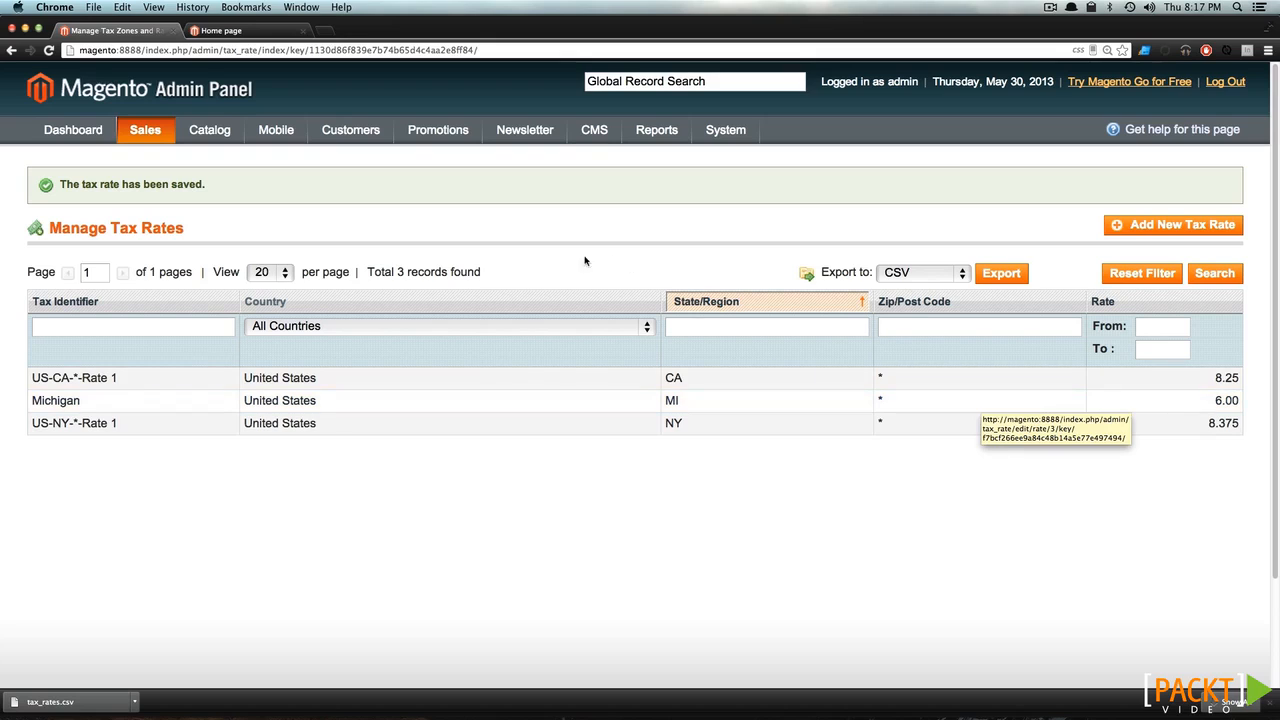
Start a new tax rule named General Tax.
mouse_move(164, 137)
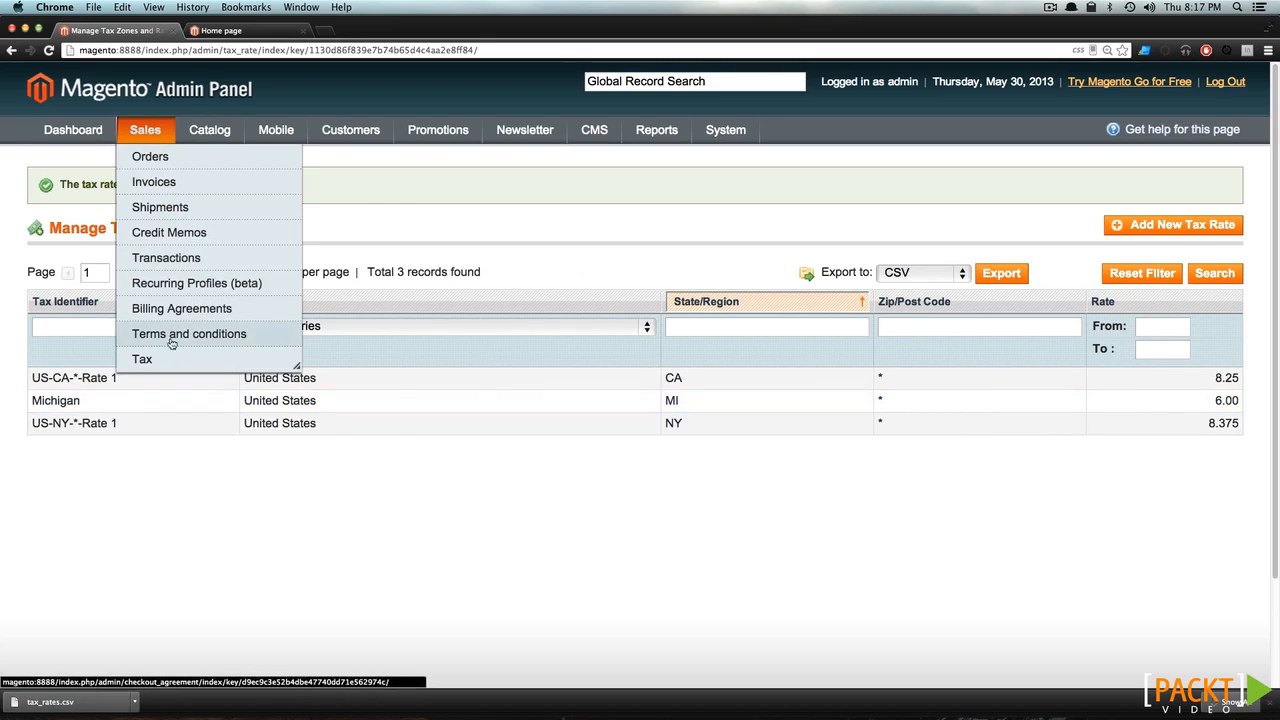
mouse_move(168, 358)
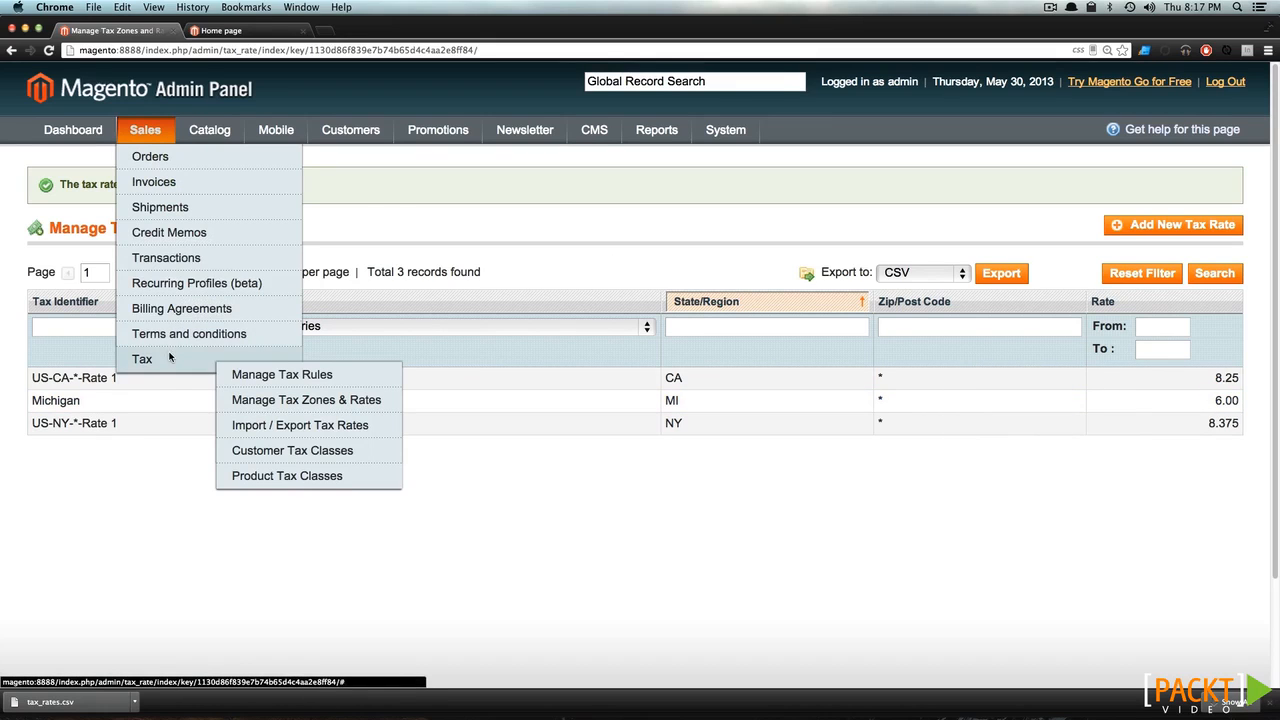
click(280, 372)
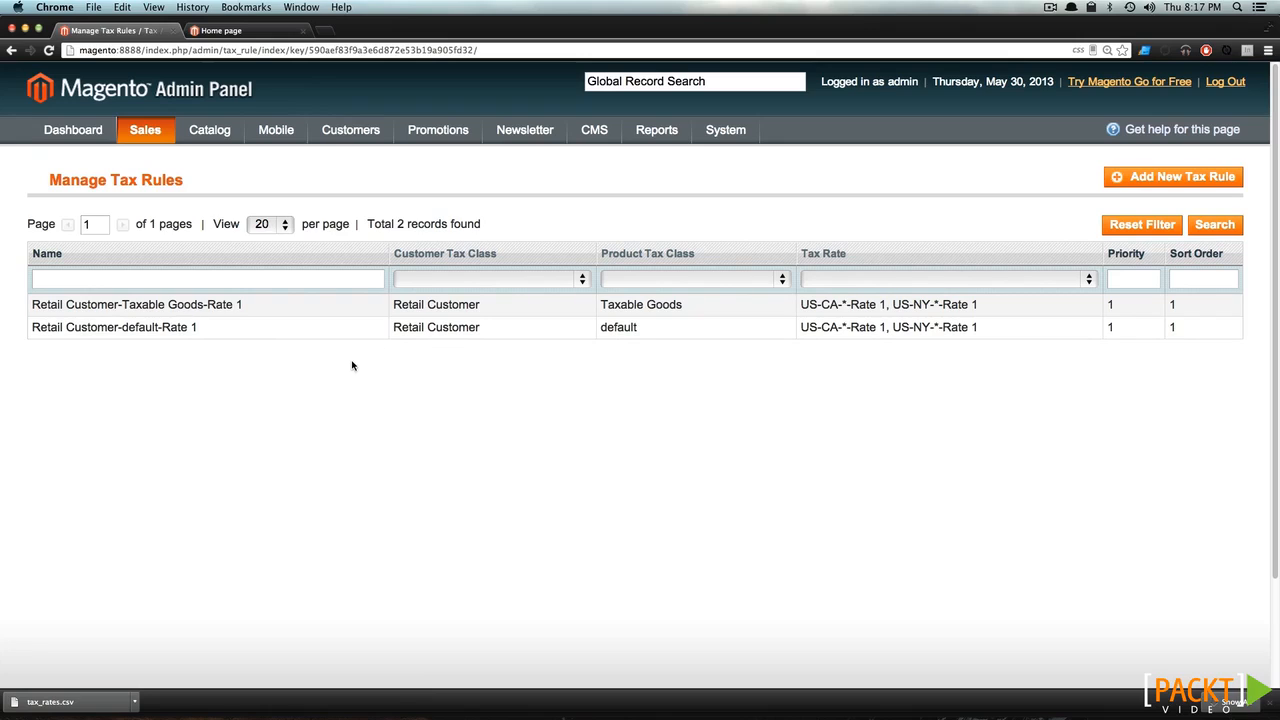
click(1175, 177)
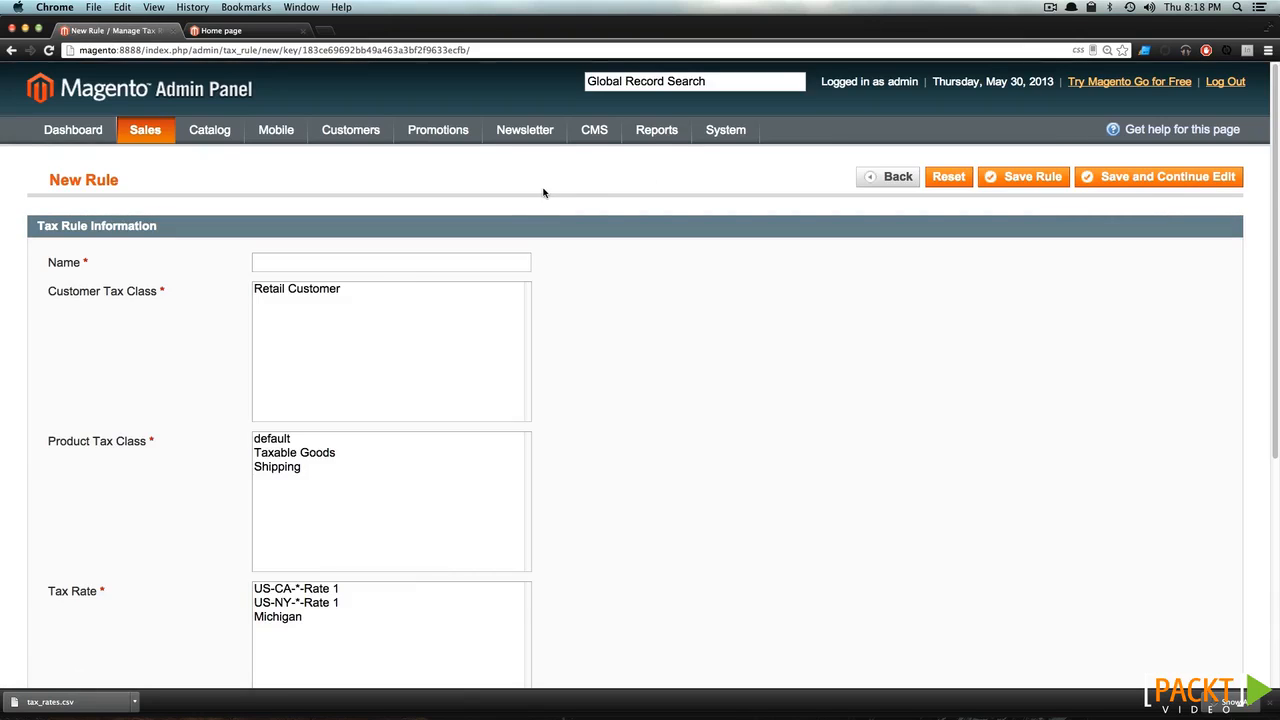
click(383, 263)
text(General Ta)
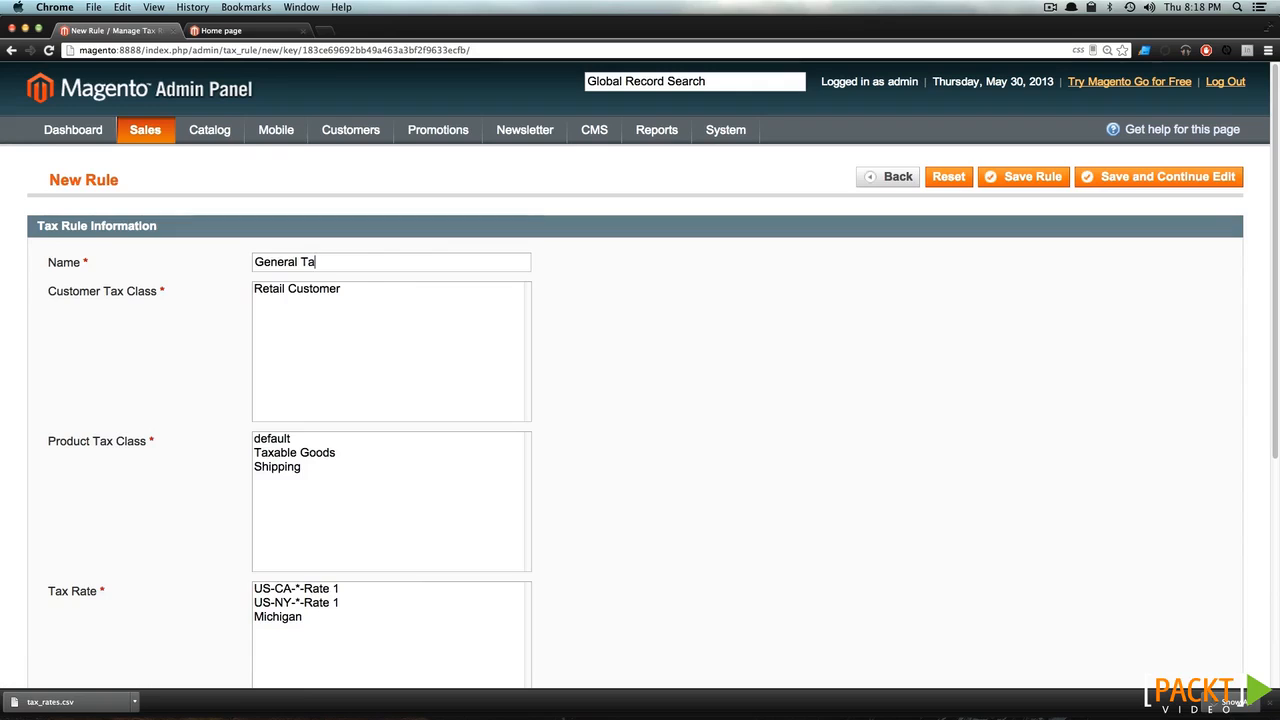
text(x)
Assign the Retail Customer tax class, the default product tax class and the Michigan tax rate to the rule.
scroll(180, 250, down, 3)
click(288, 201)
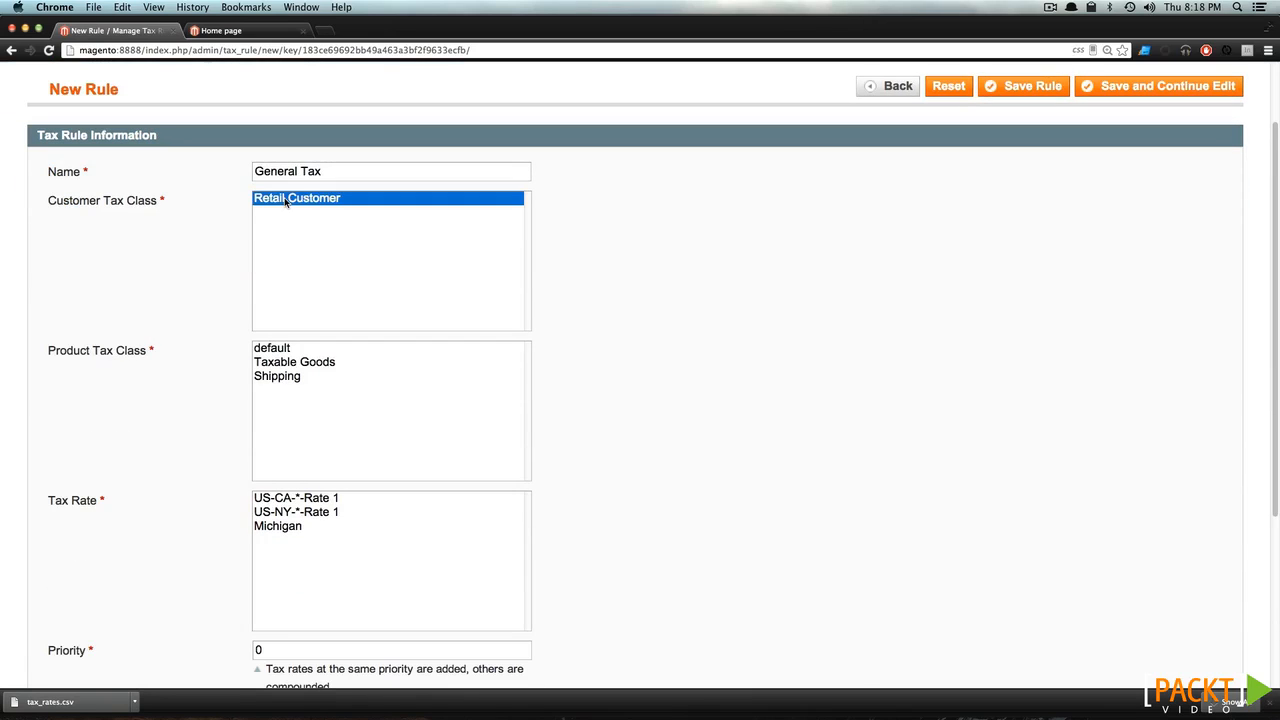
click(268, 350)
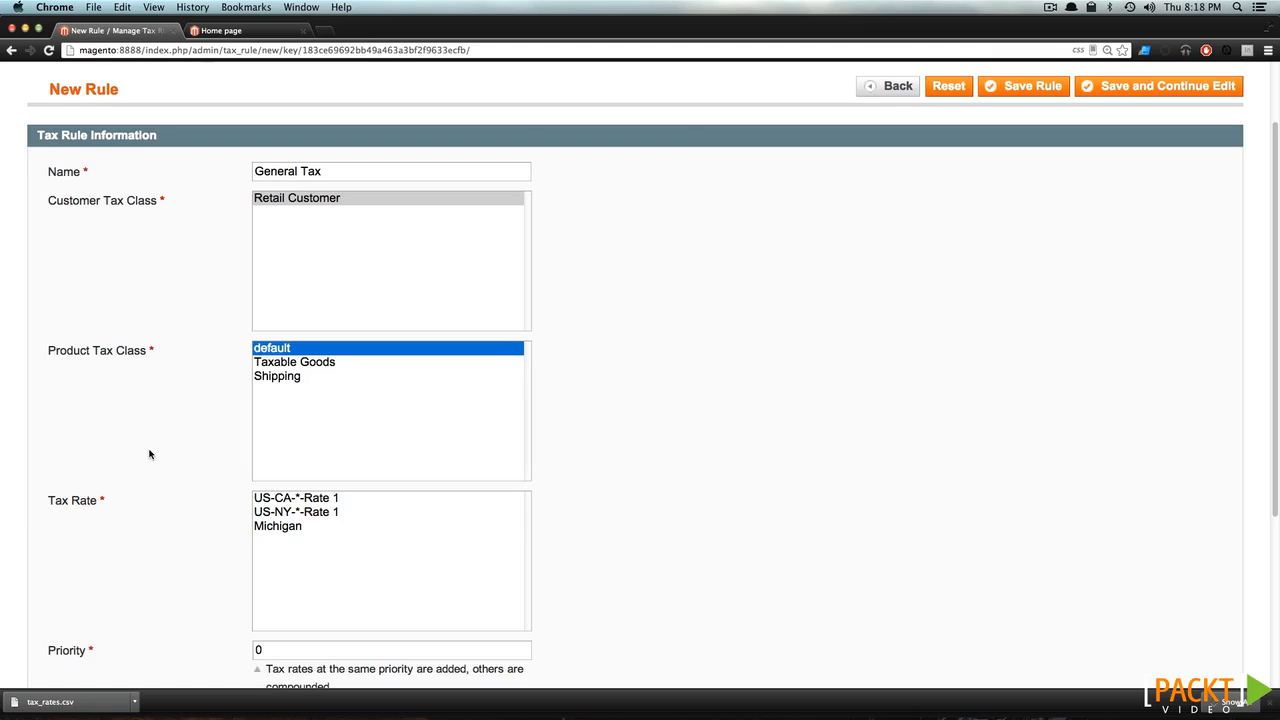
scroll(149, 454, down, 3)
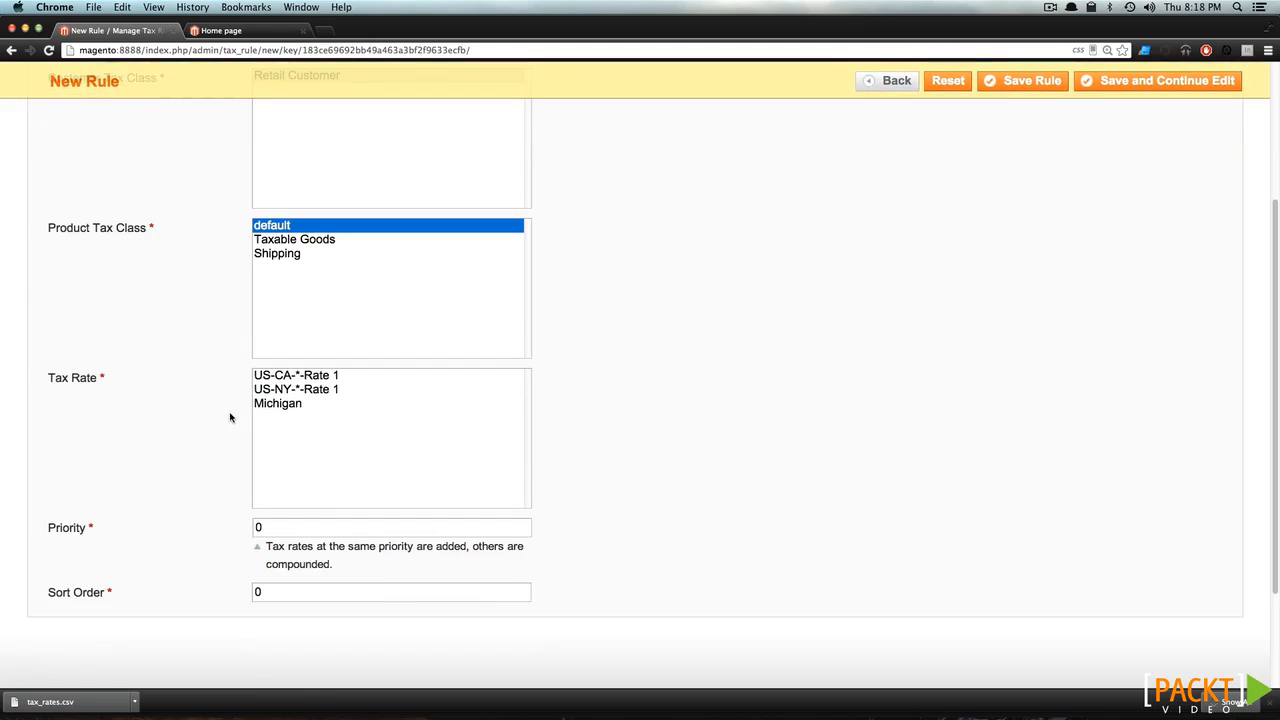
click(298, 406)
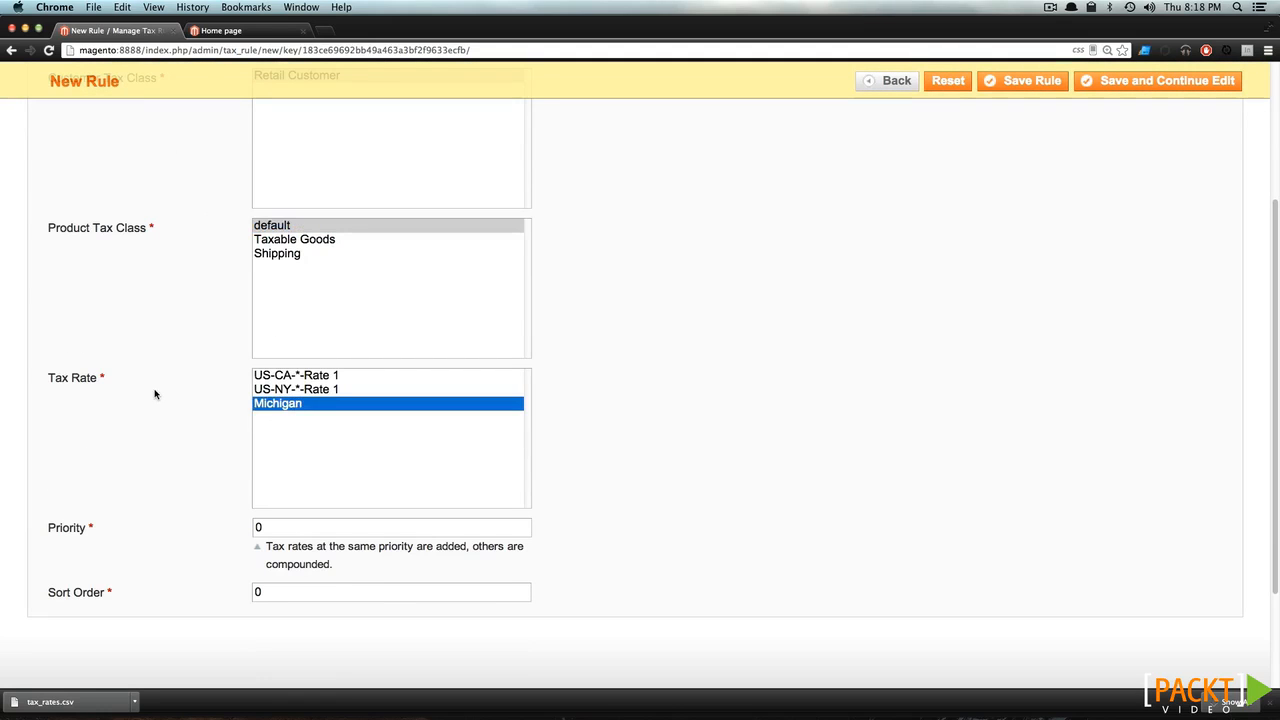
Check the priority setting and its explanatory note, and save the General Tax rule.
double_click(268, 527)
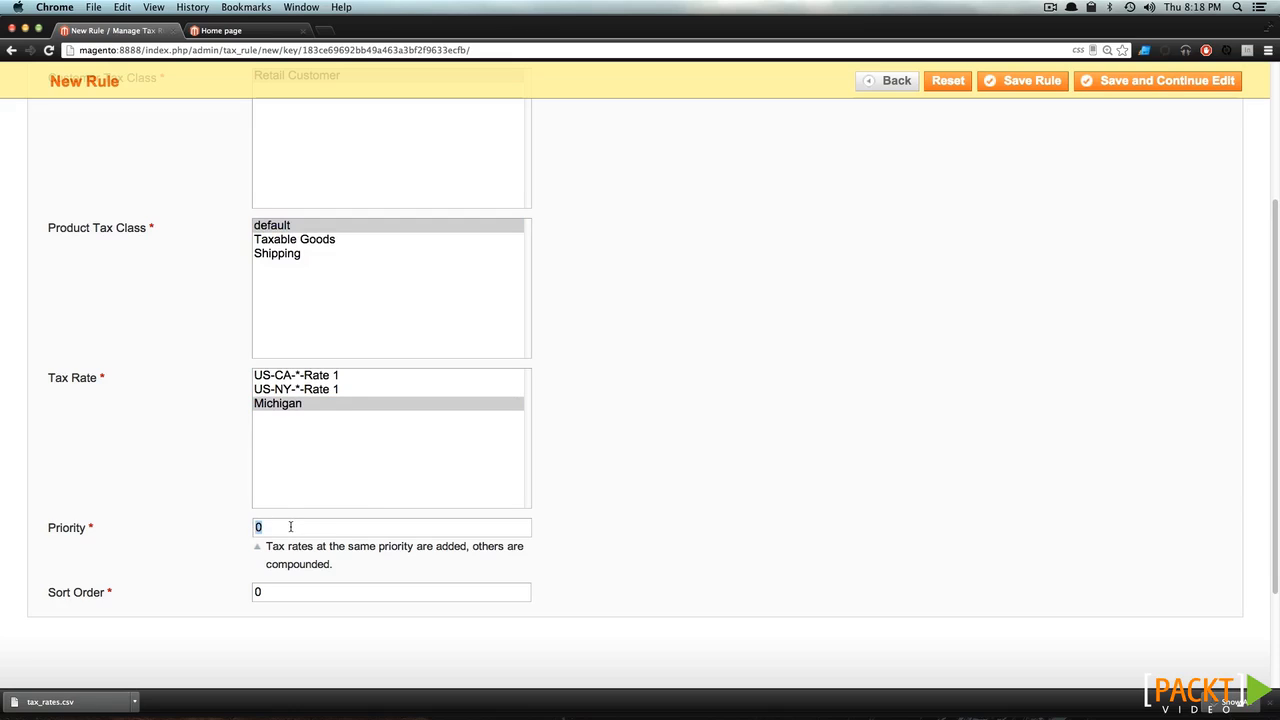
drag(340, 543, 461, 545)
click(660, 561)
scroll(718, 503, up, 5)
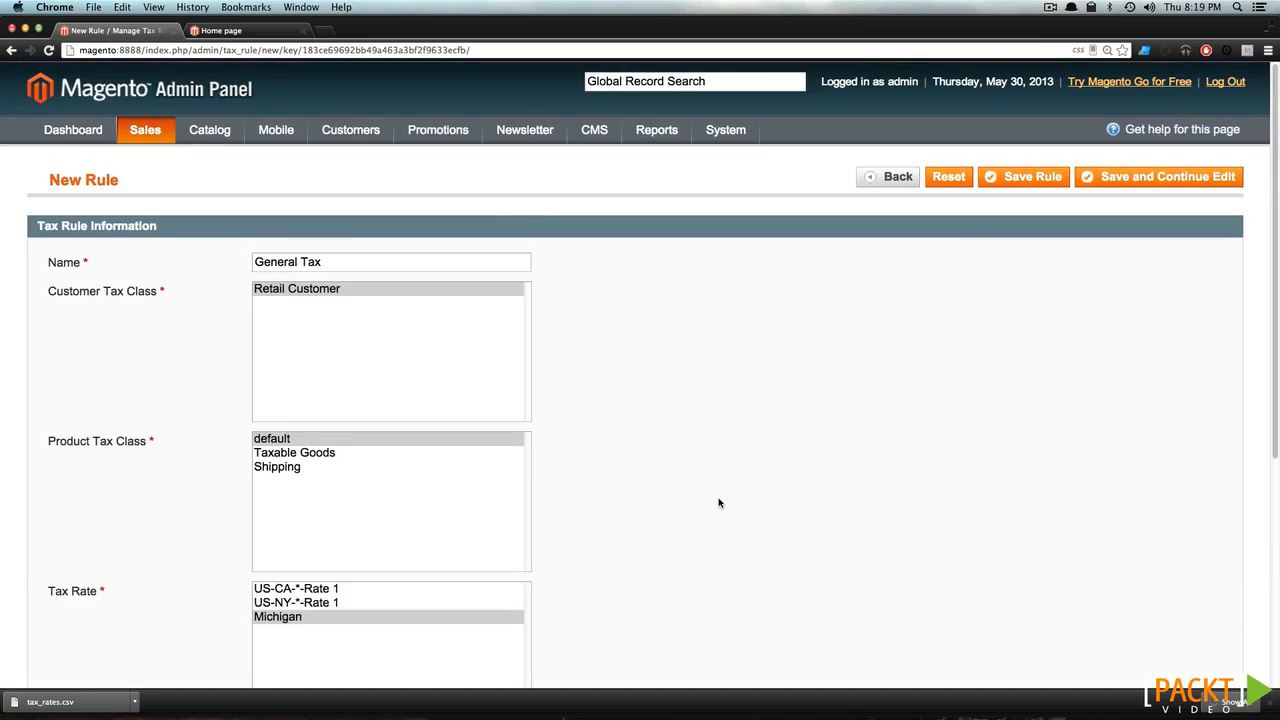
click(1020, 180)
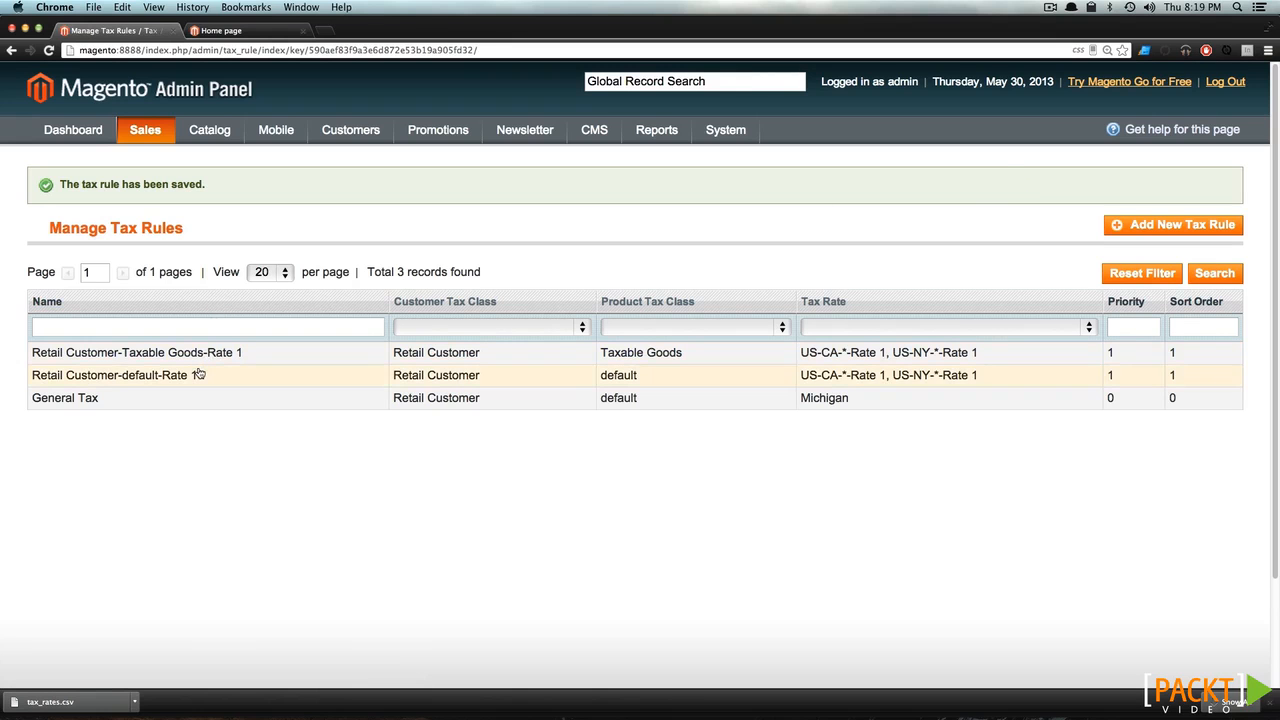
Delete the tax rule Retail Customer-default-Rate 1.
click(197, 373)
click(943, 179)
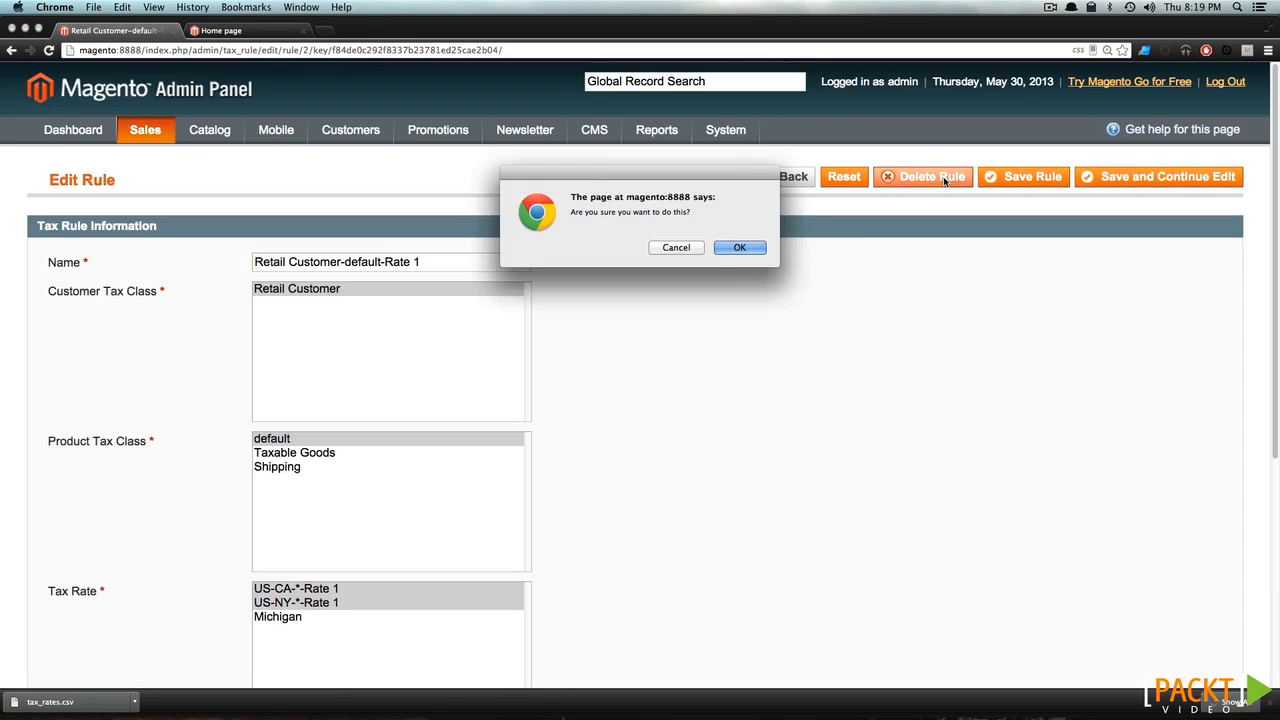
click(739, 248)
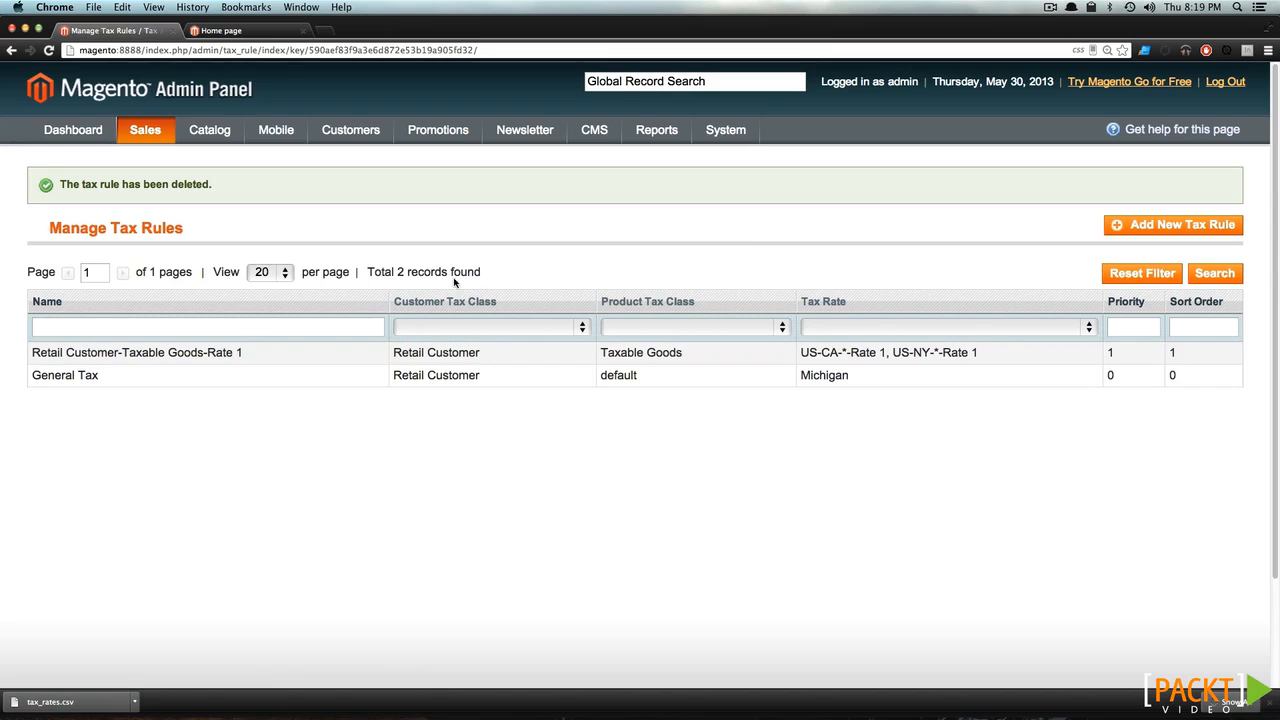
Delete the tax rule Retail Customer-Taxable Goods-Rate 1.
click(374, 352)
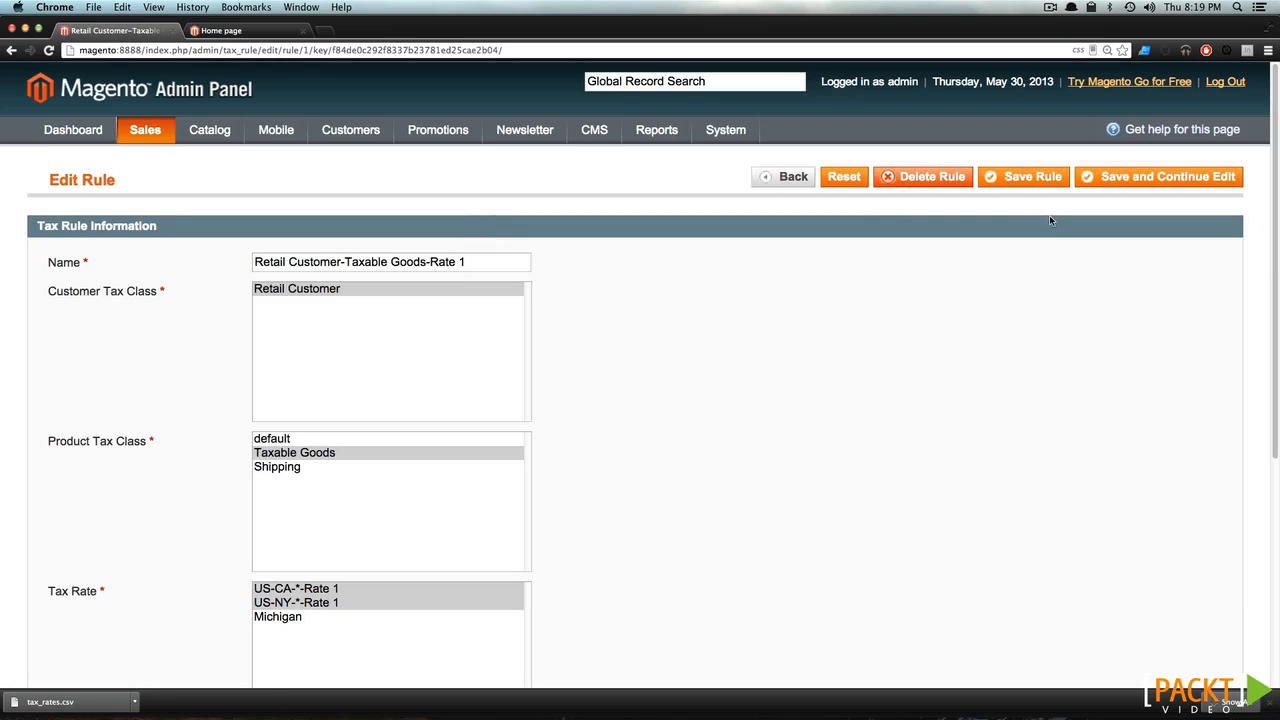
click(930, 177)
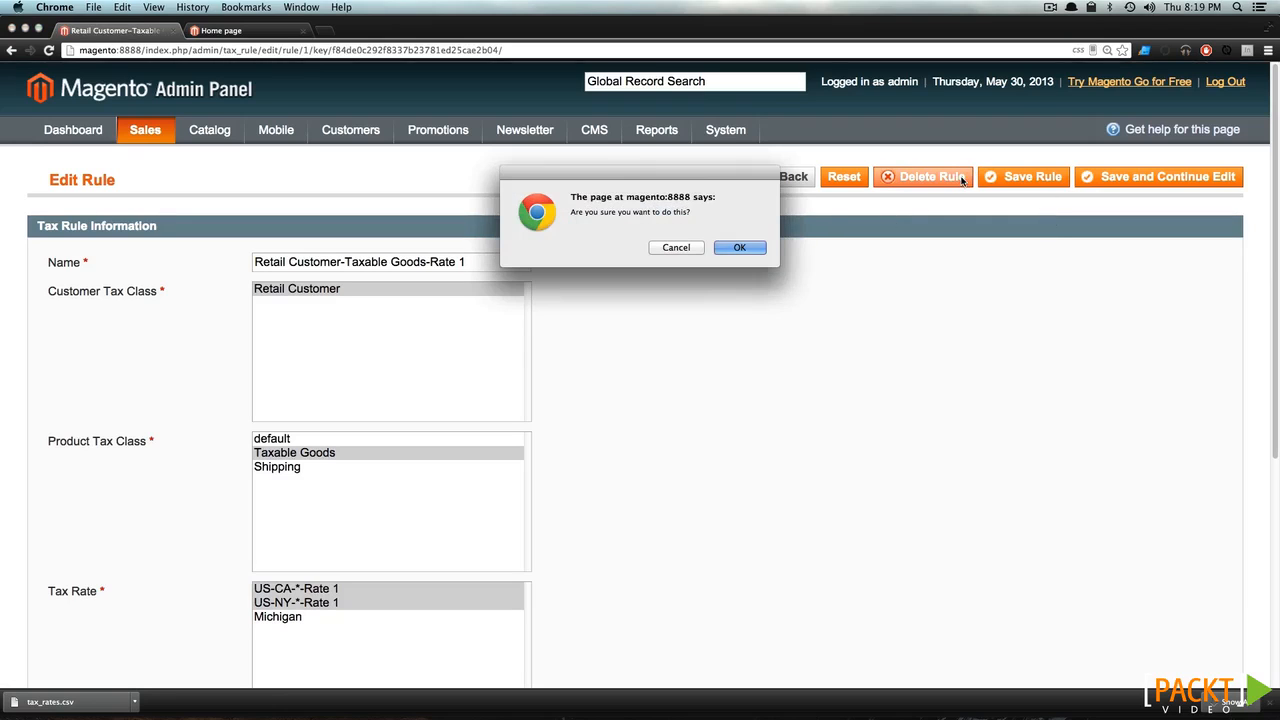
click(742, 247)
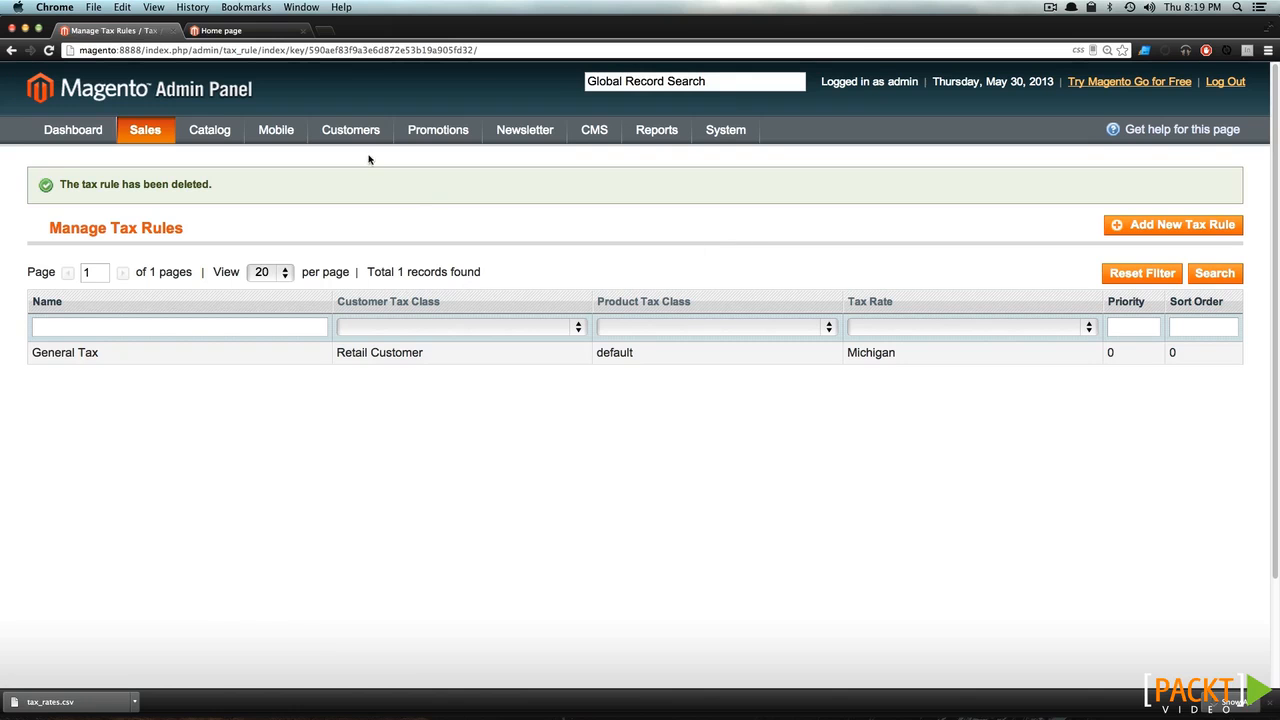
Switch to the storefront and add one Nine West Women's Lucero Pump in shoe size 3 to the cart.
click(237, 31)
scroll(500, 420, down, 3)
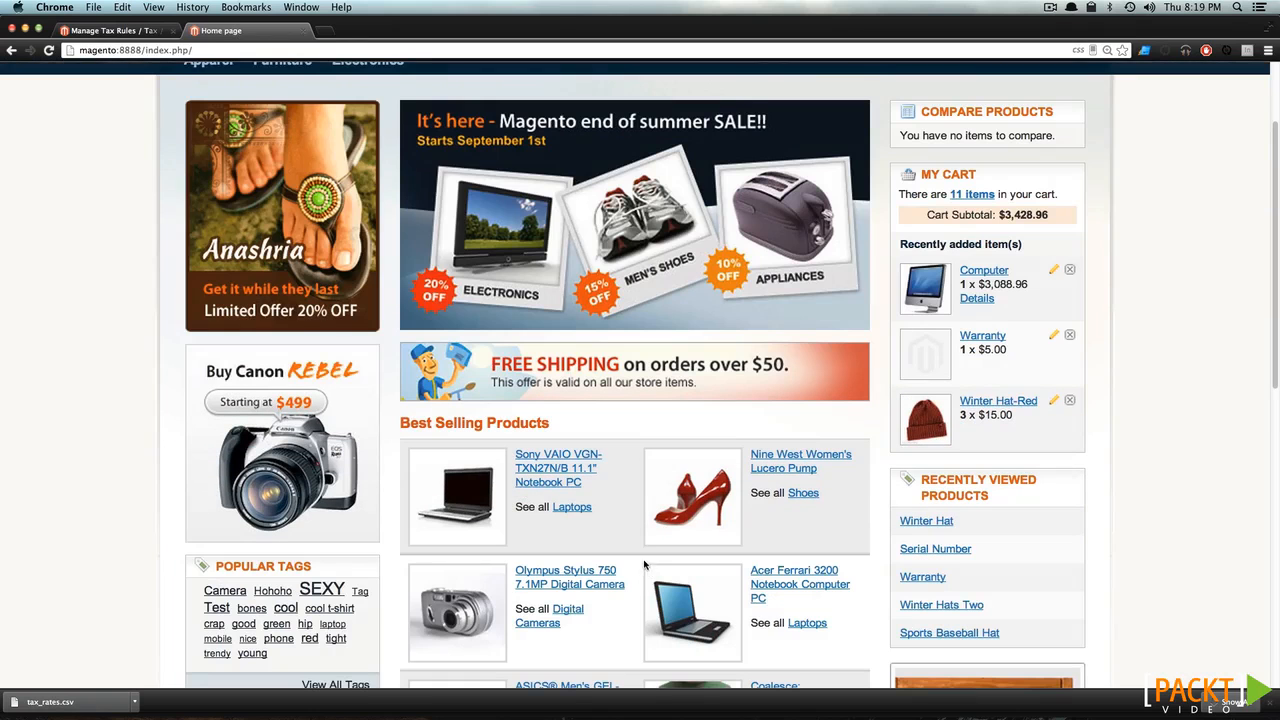
click(783, 474)
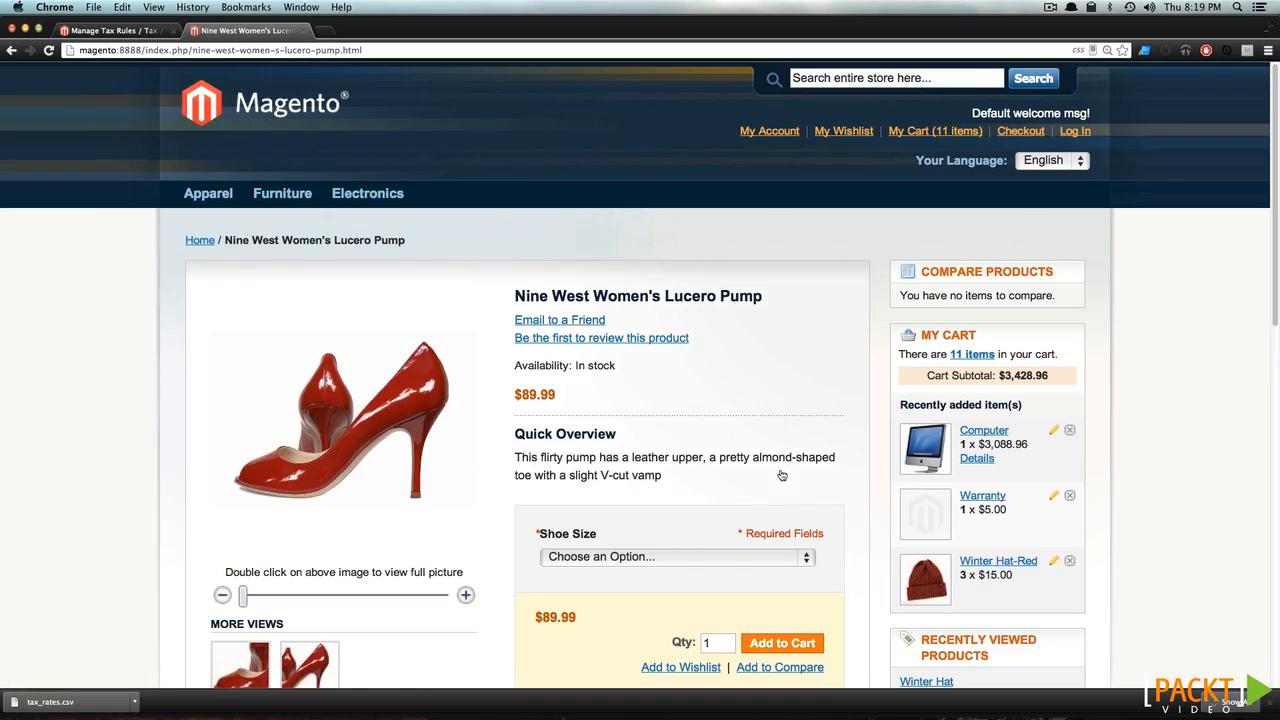
scroll(750, 474, down, 5)
click(706, 321)
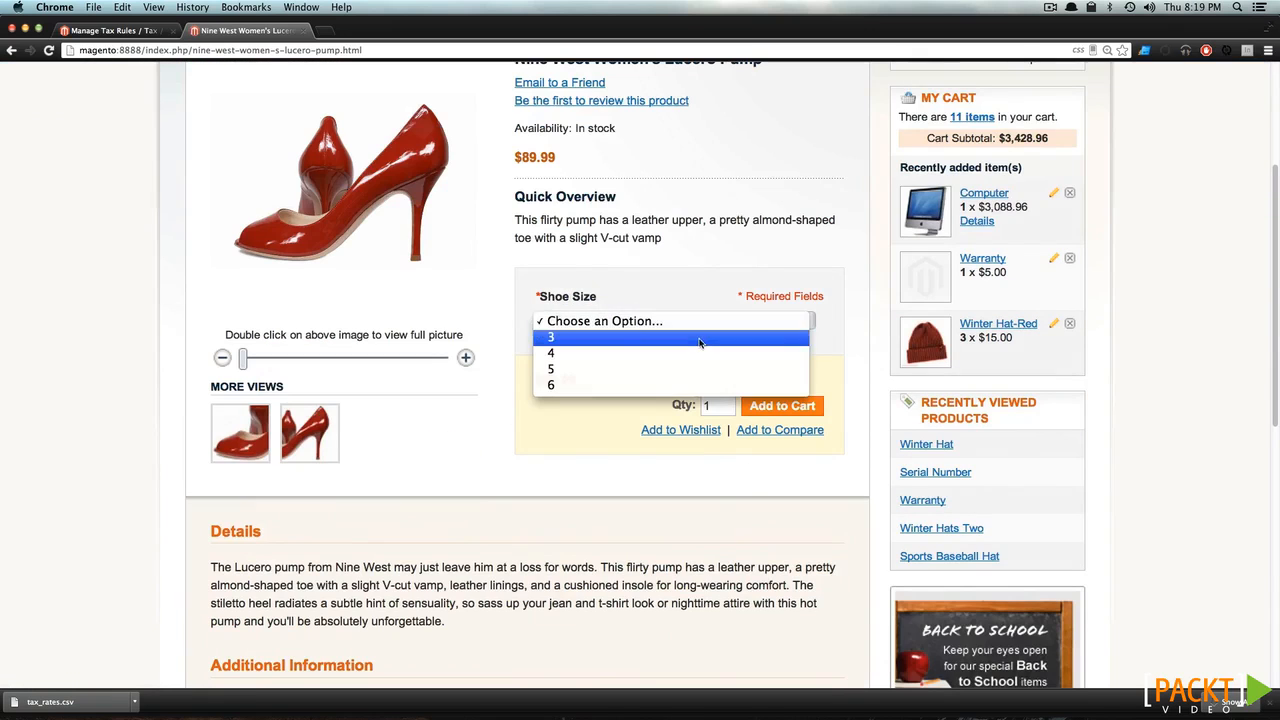
click(680, 334)
click(775, 416)
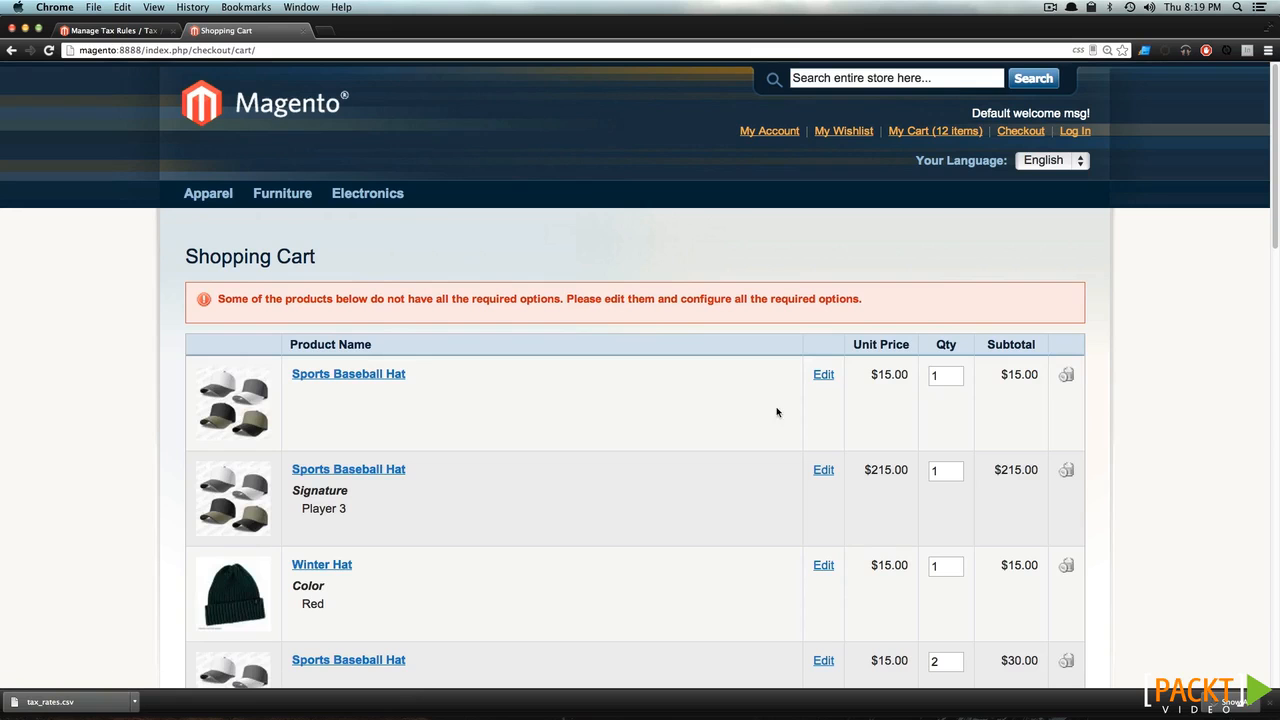
Request a shipping and tax estimate for the cart with Michigan as the state and 48130 as the zip code.
scroll(771, 423, down, 15)
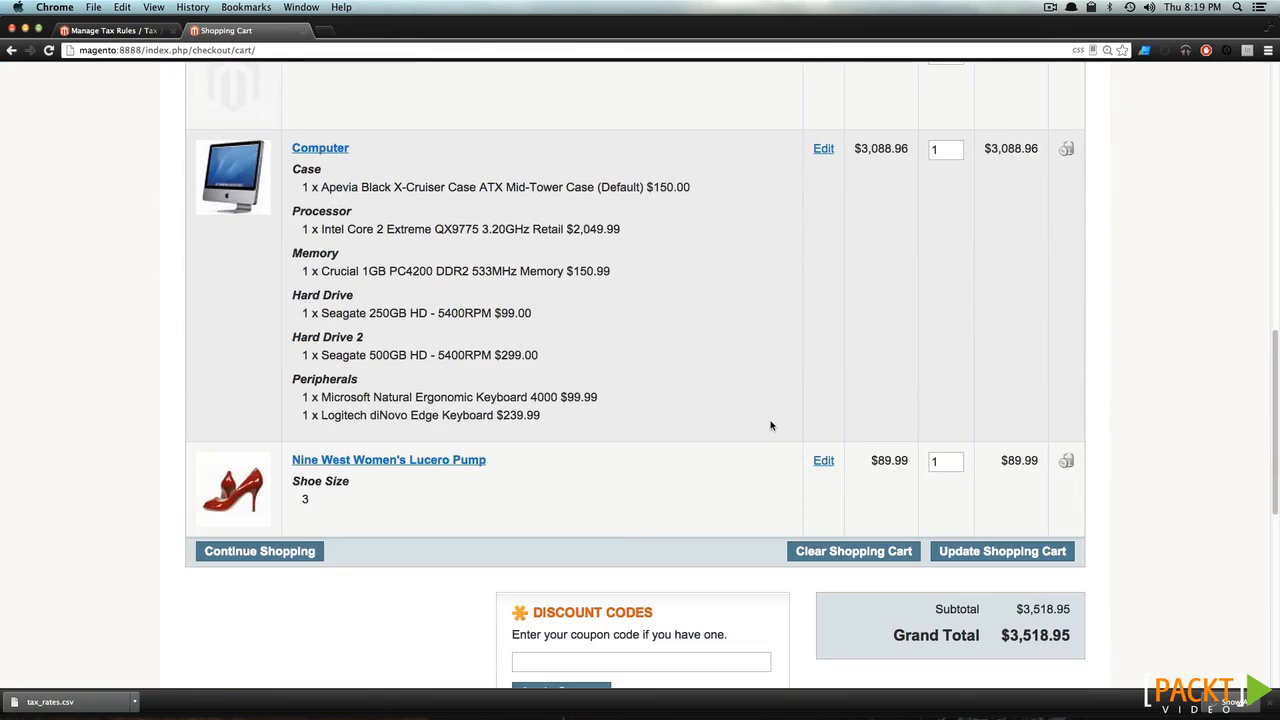
scroll(846, 500, down, 6)
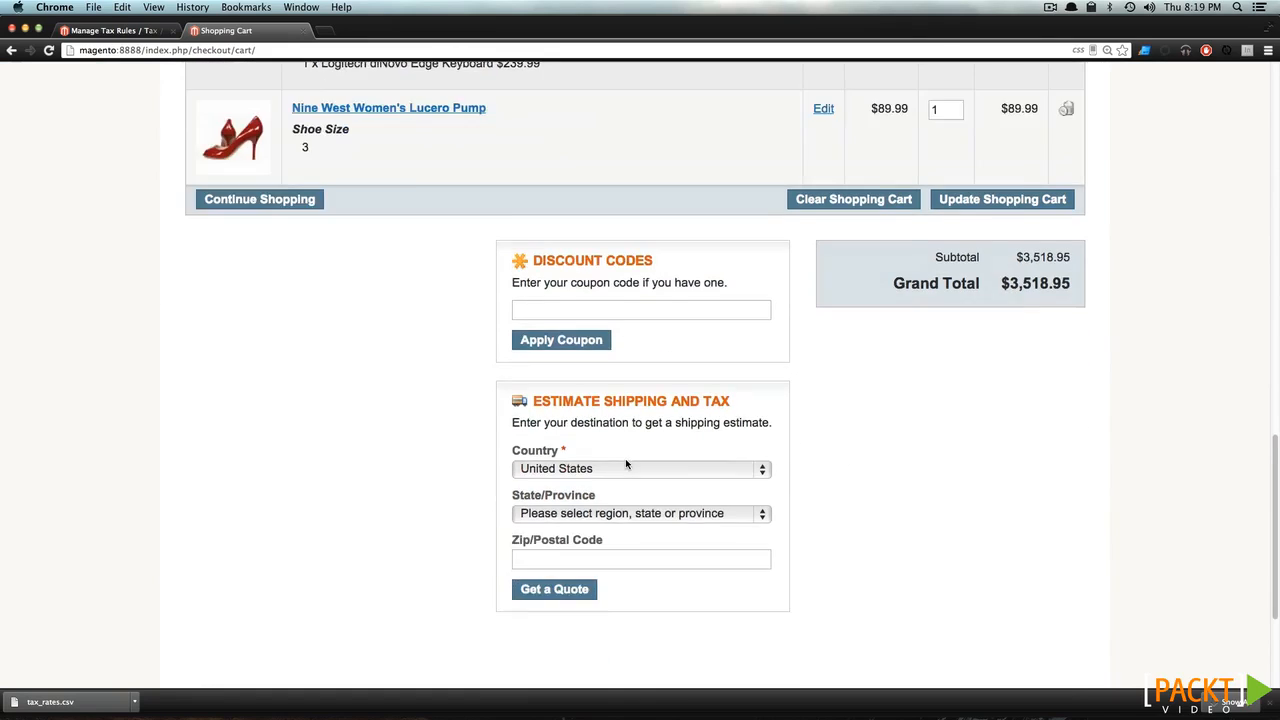
scroll(625, 463, down, 1)
click(585, 450)
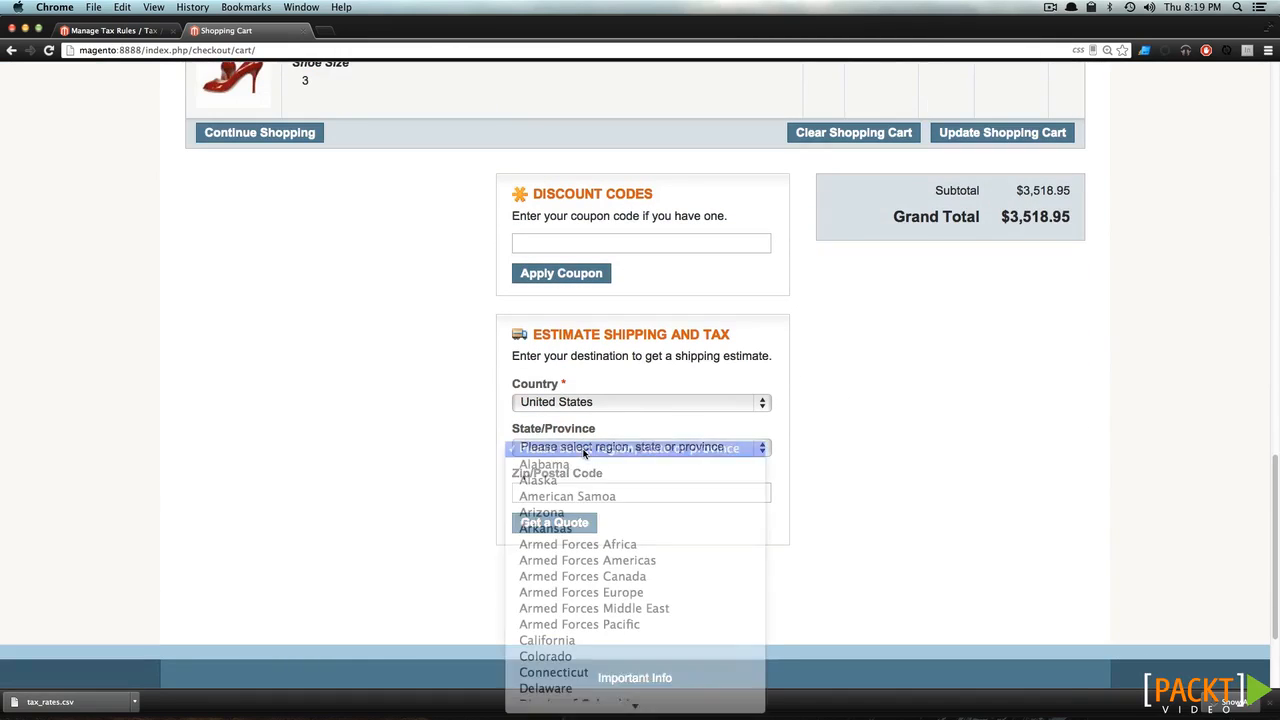
text(mi)
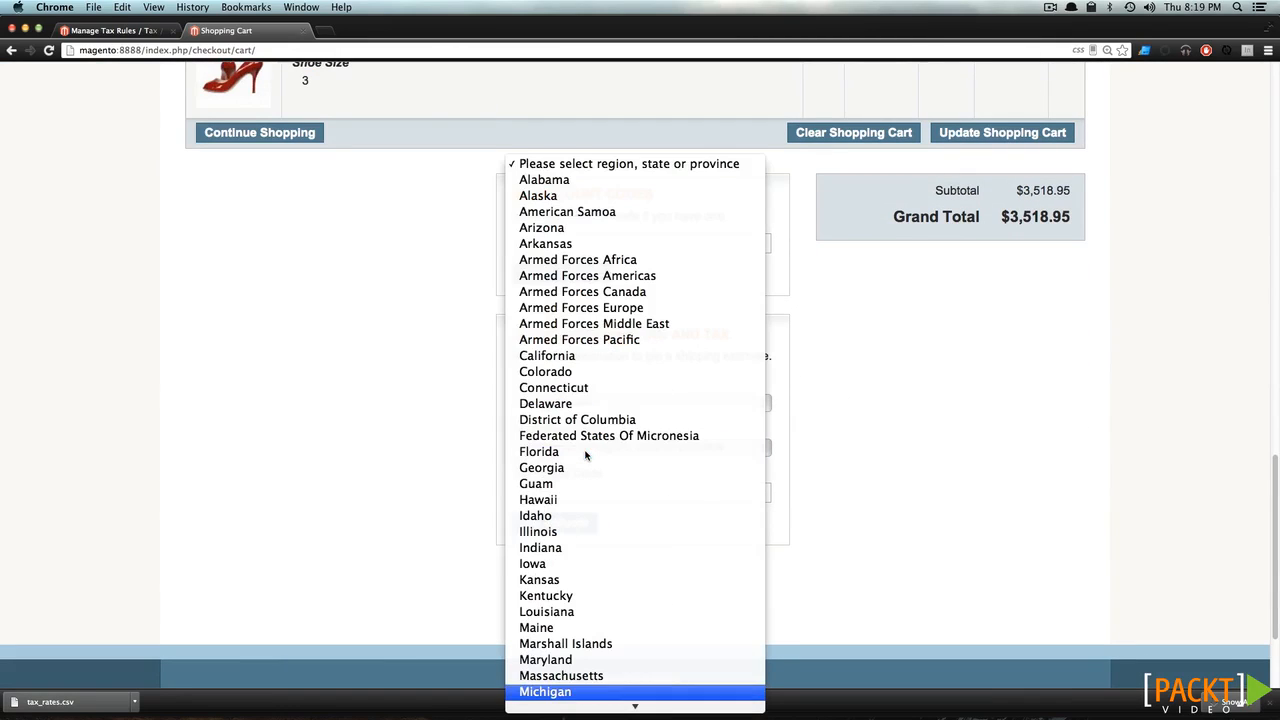
click(560, 692)
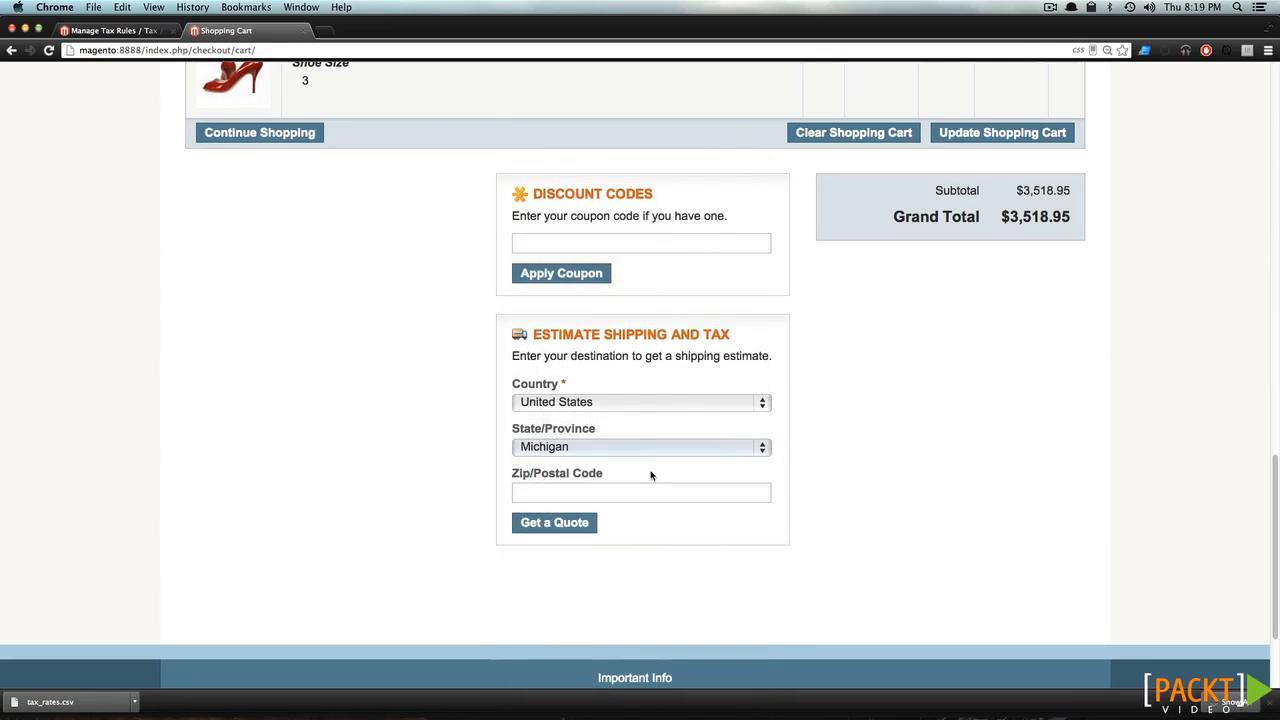
click(650, 491)
text(48130)
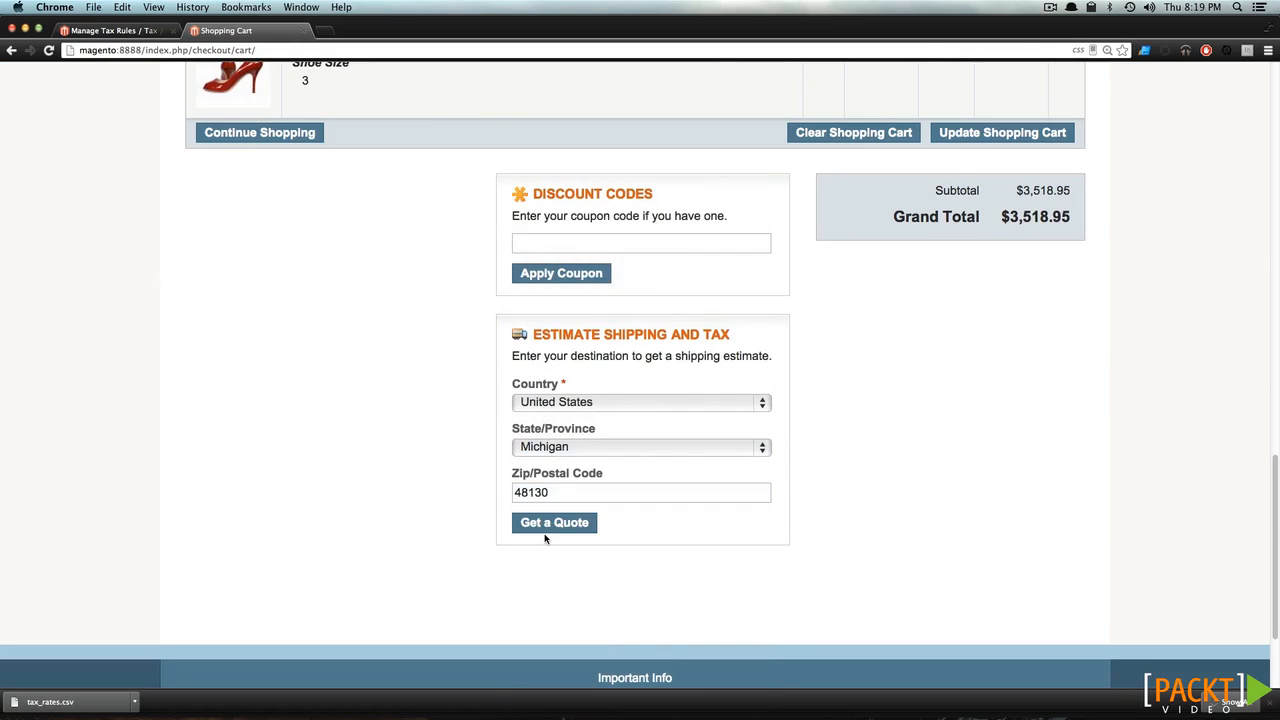
click(547, 527)
Check the tax line and its amount in the shopping cart totals.
scroll(636, 507, down, 3)
scroll(636, 507, down, 10)
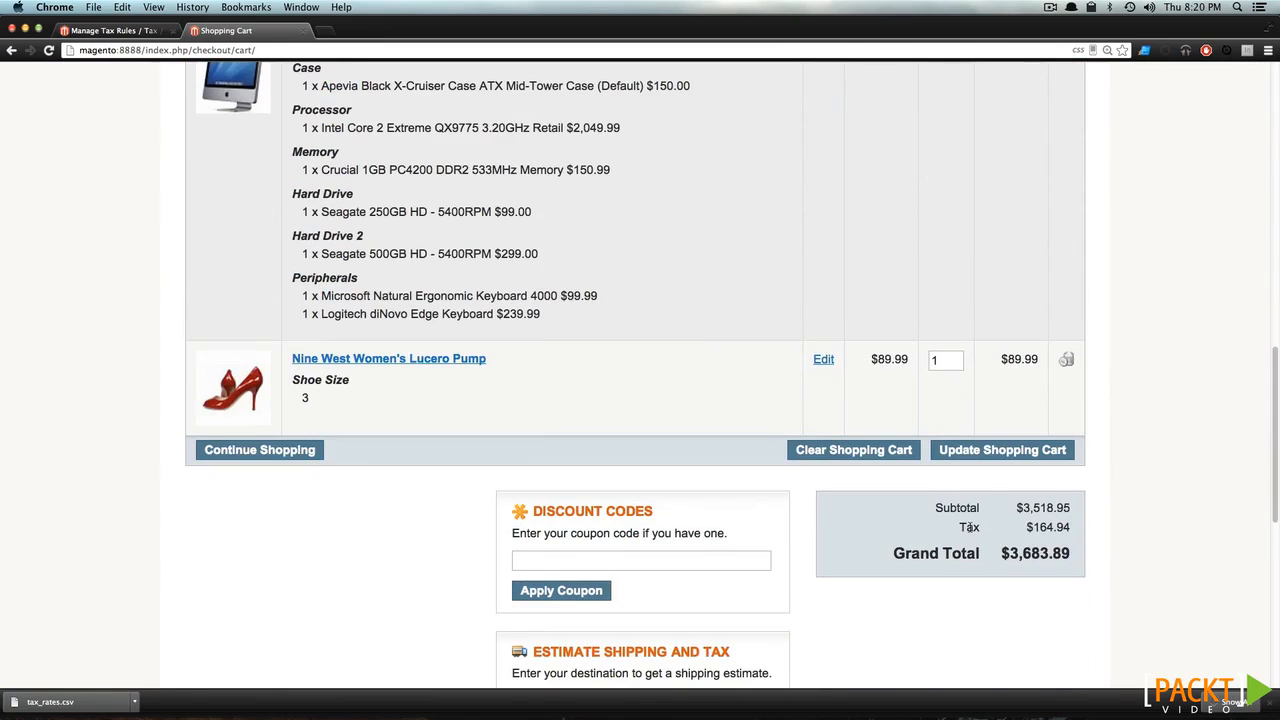
double_click(968, 527)
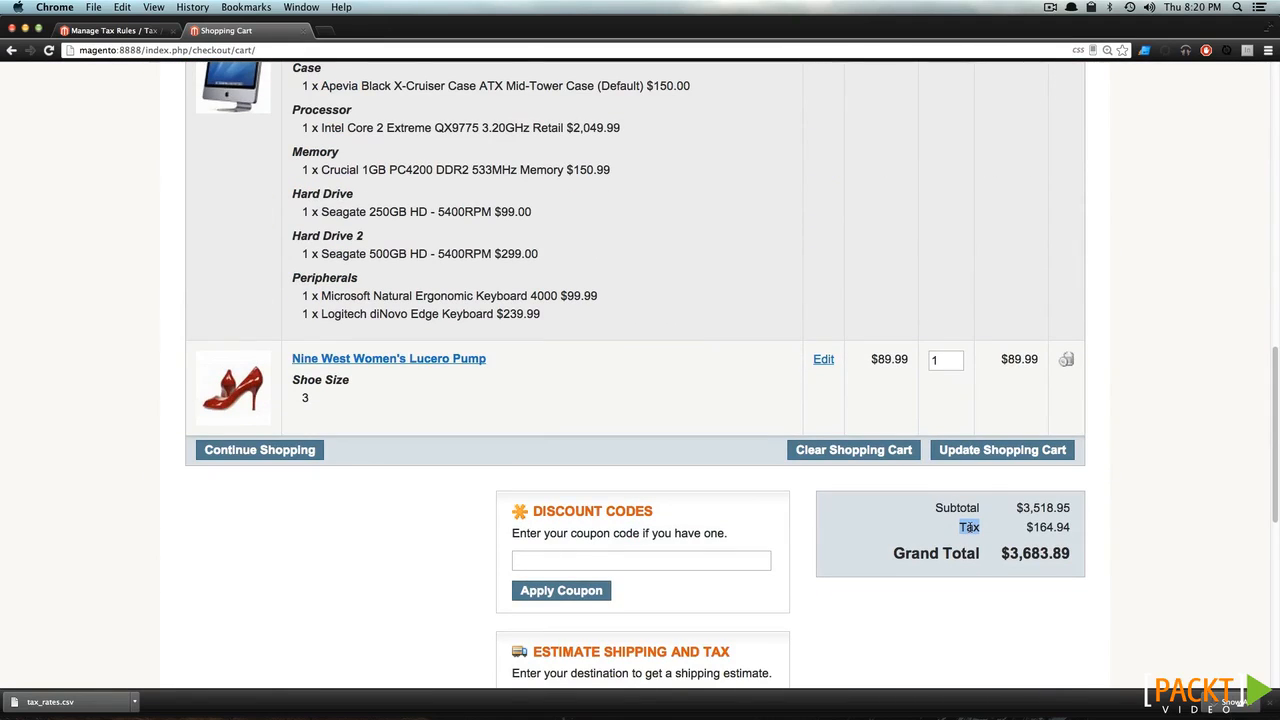
click(1067, 530)
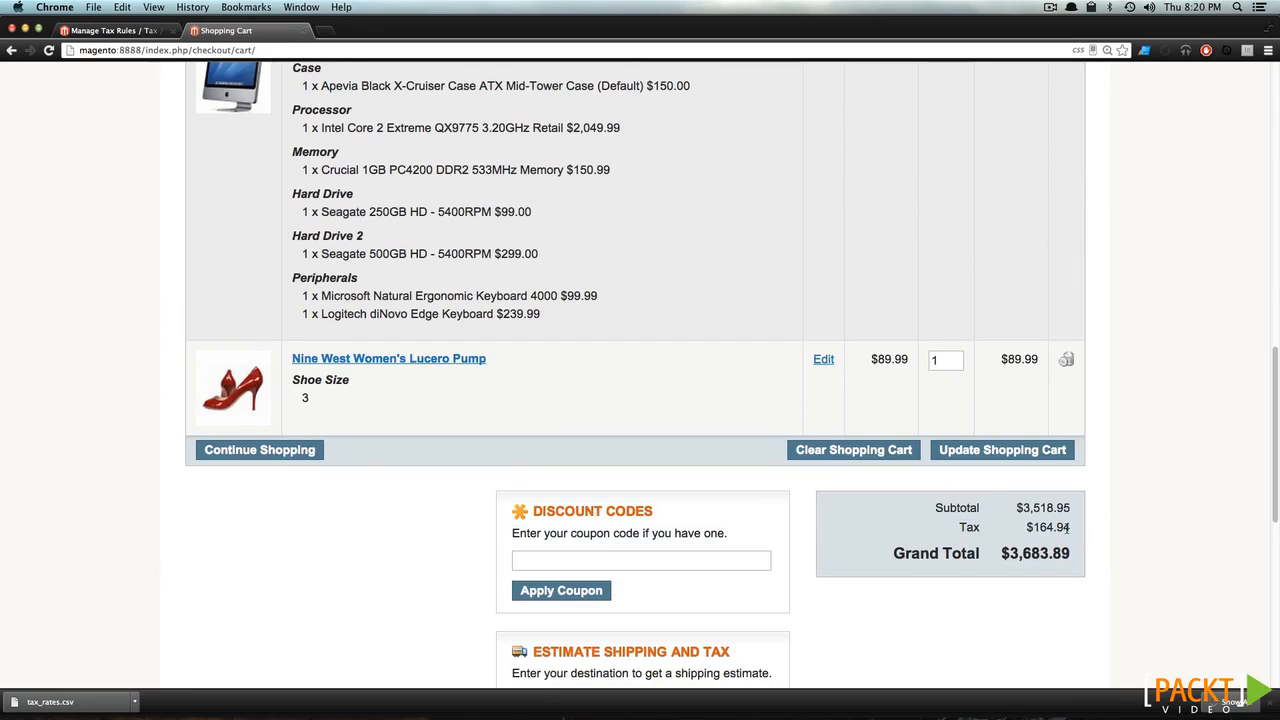